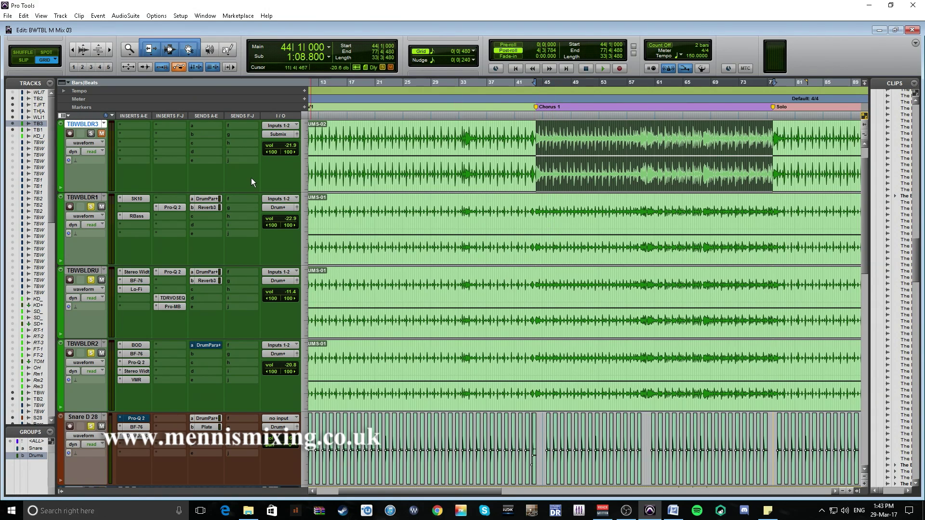
Audition the TBWBLDR3 track soloed over the Chorus 1 selection, and clear its solo.
click(90, 133)
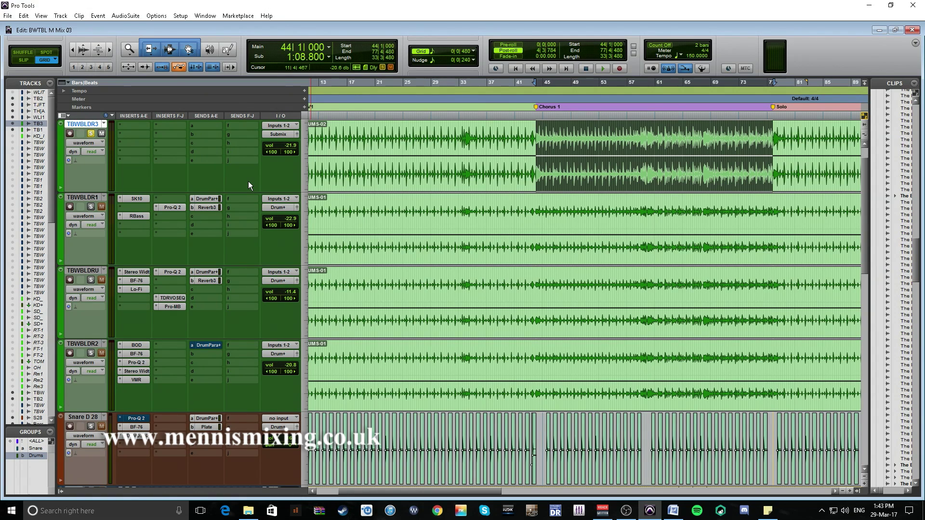
key(space)
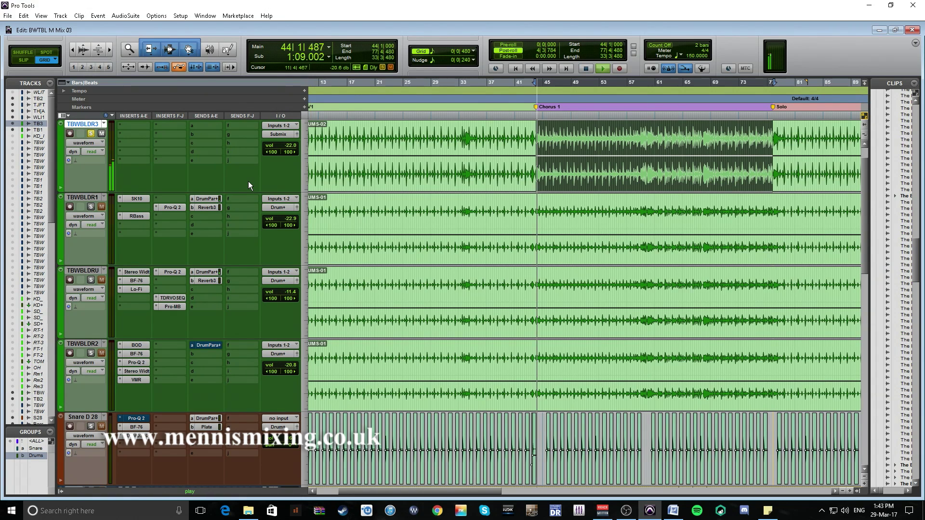
key(space)
click(93, 134)
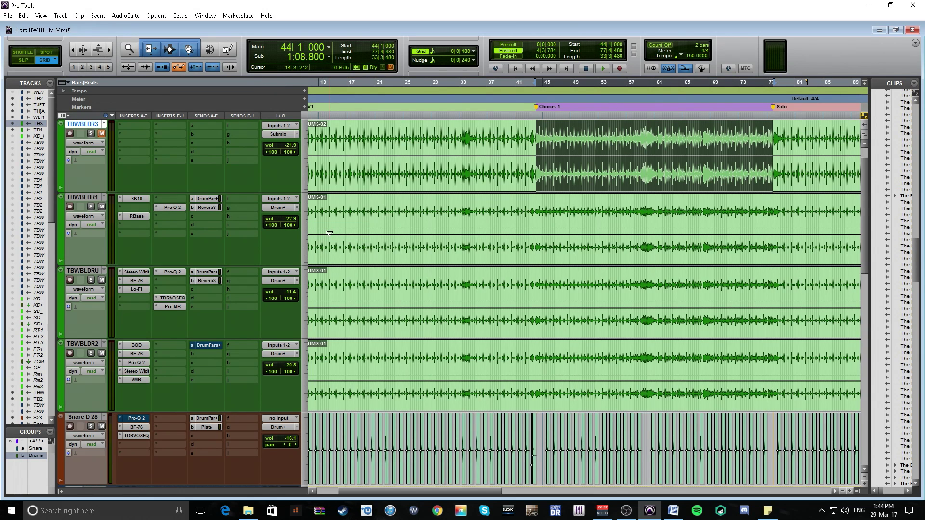
Solo the TBWBLDR1 track, shift the Chorus 1 selection down to it and audition it.
click(90, 207)
key(semicolon)
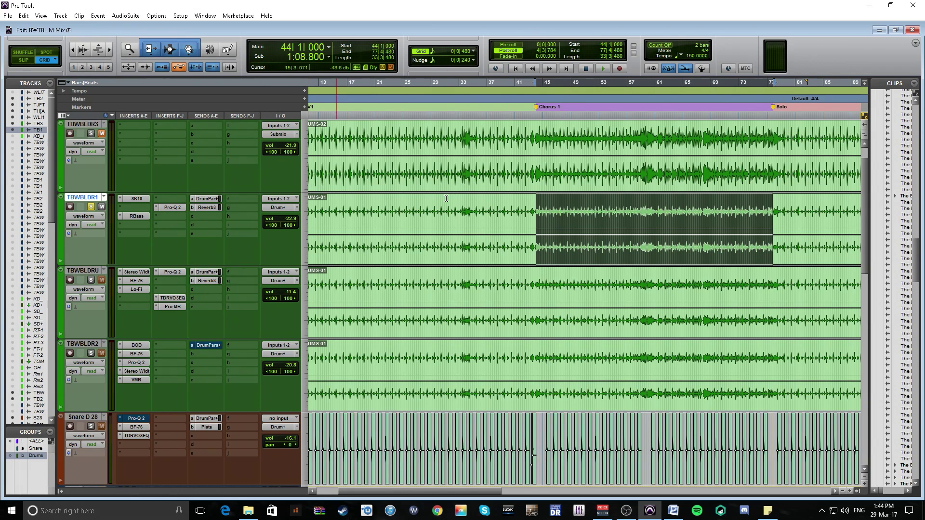
key(space)
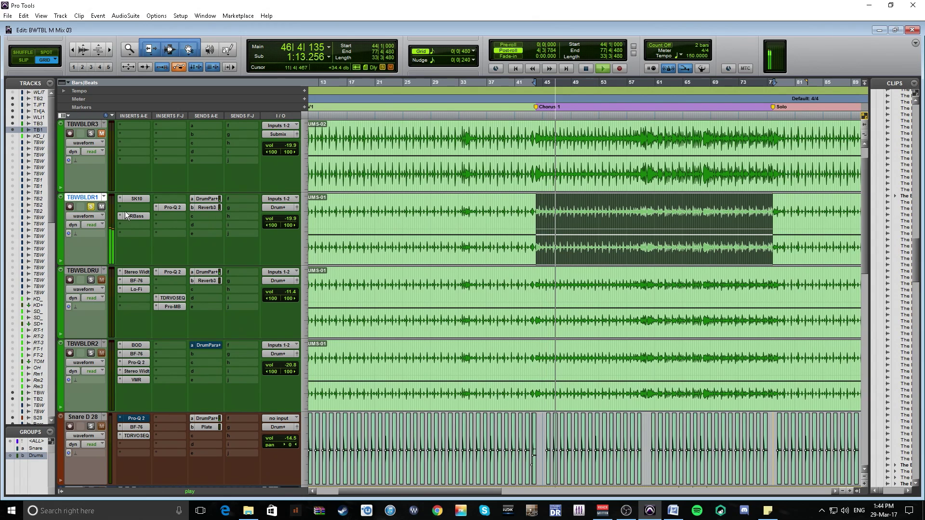
key(space)
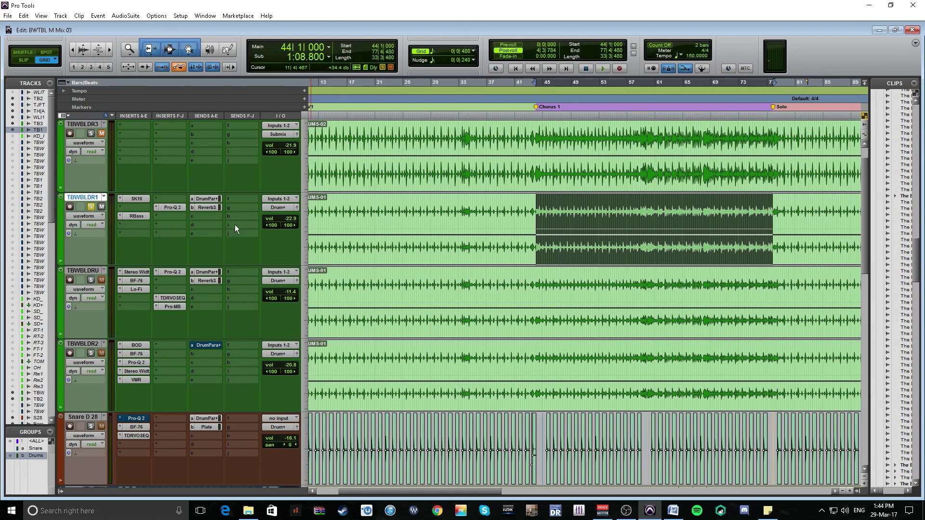
Examine the SK10 subkick simulator settings on the TBWBLDR1 track and close the plug-in.
click(137, 199)
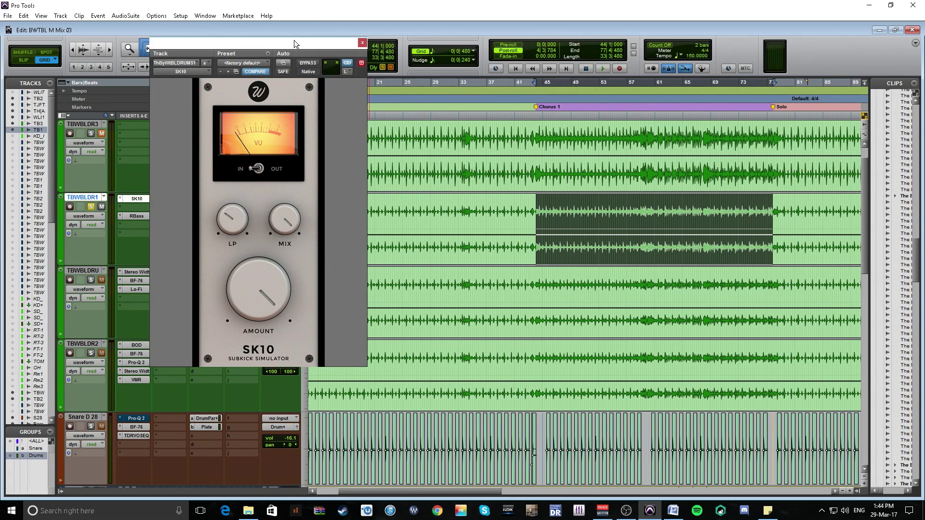
drag(294, 39, 264, 48)
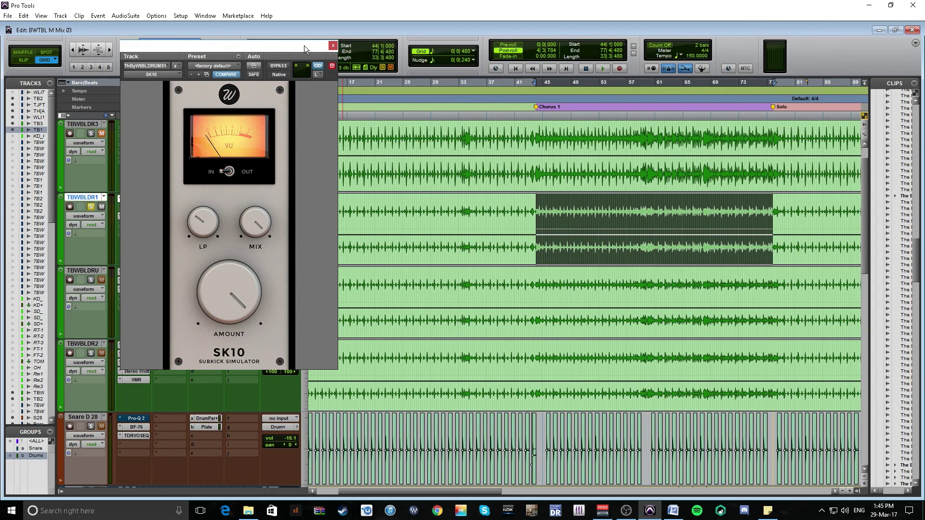
drag(297, 49, 413, 50)
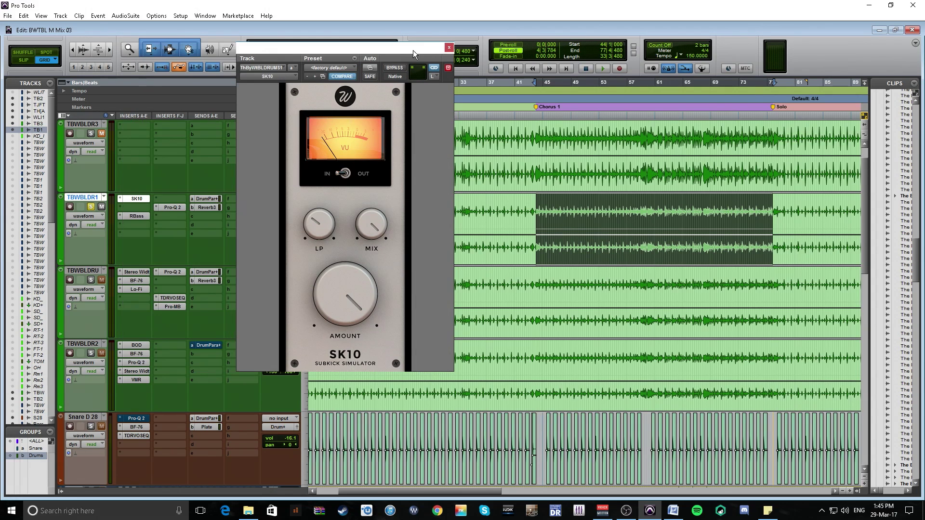
click(449, 48)
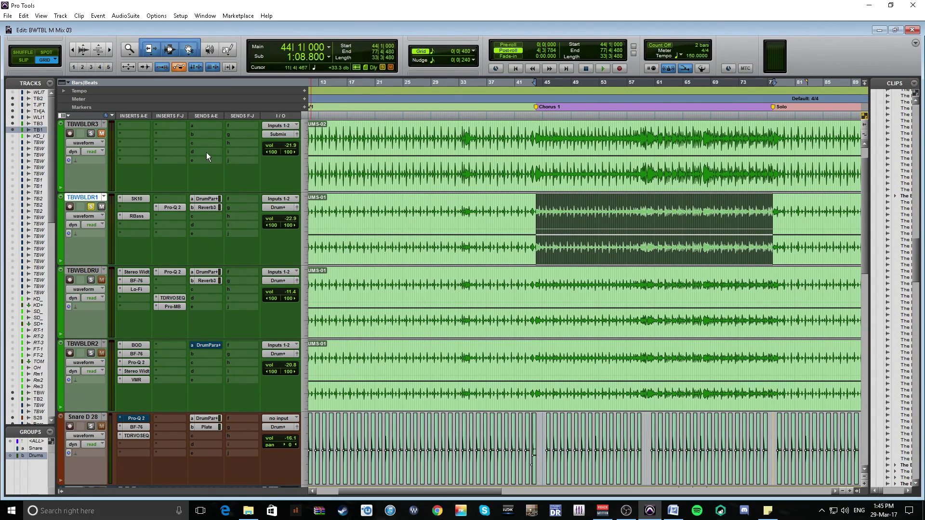
Examine the RBass and Pro-Q 2 settings on the TBWBLDR1 track and close the plug-in window.
click(143, 215)
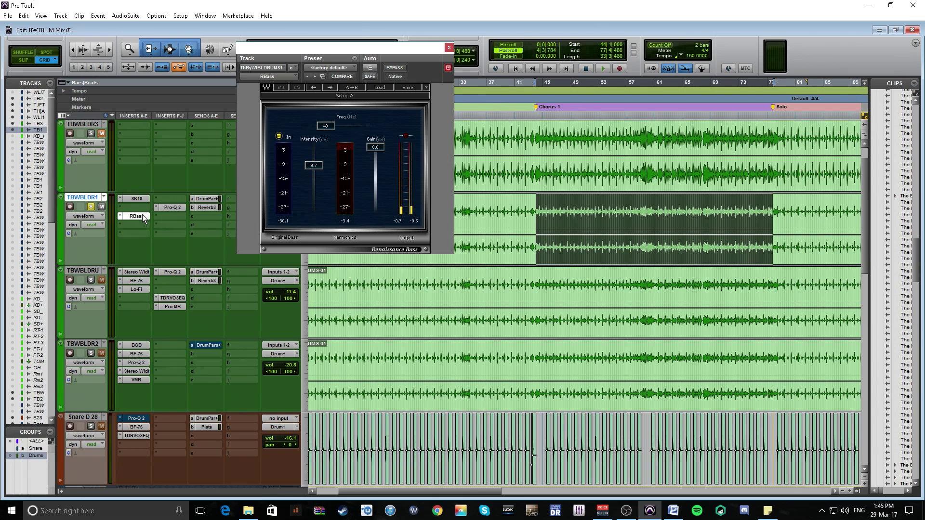
click(142, 215)
click(172, 208)
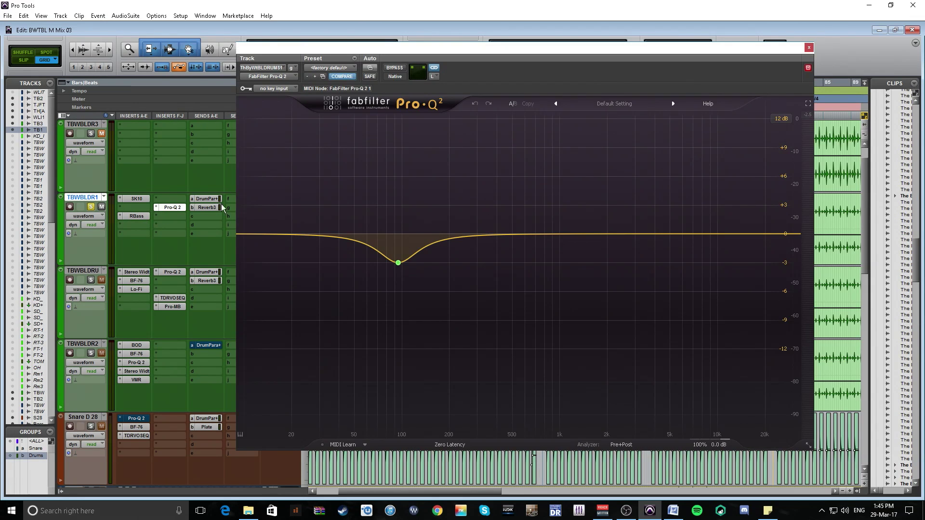
click(809, 47)
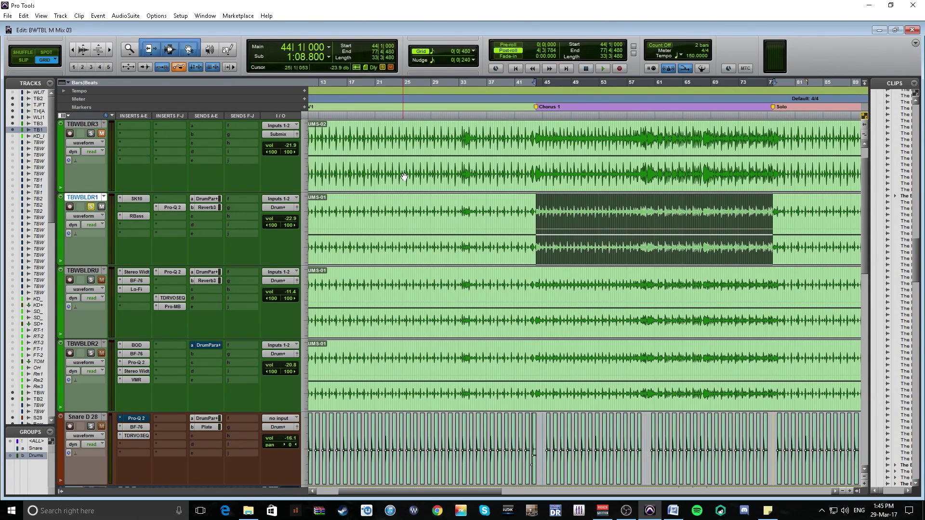
Solo TBWBLDR1, TBWBLDR2 and the snare track together, leaving TBWBLDRU out of the solo.
click(94, 278)
click(92, 279)
click(91, 206)
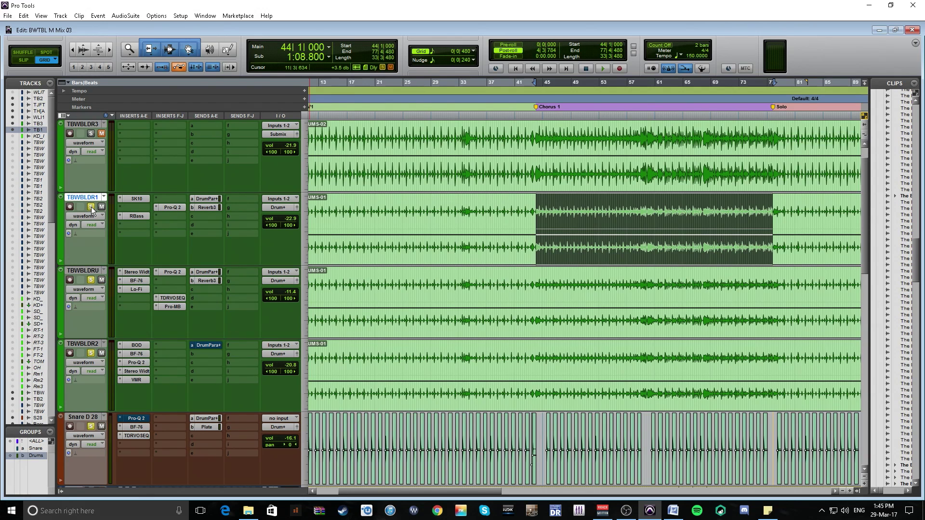
click(90, 278)
Bypass all inserts on TBWBLDRU and add the track to the solo while auditioning Chorus 1.
ctrl+shift+click(134, 273)
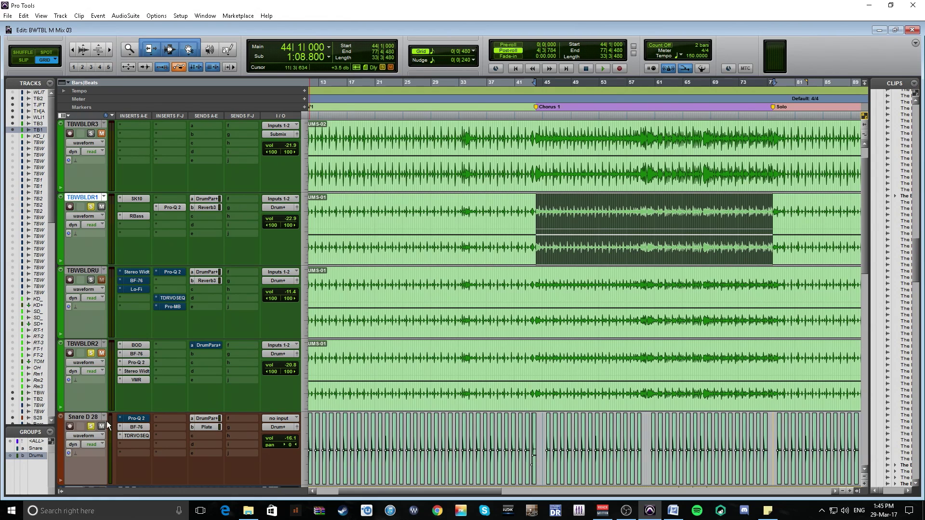
key(space)
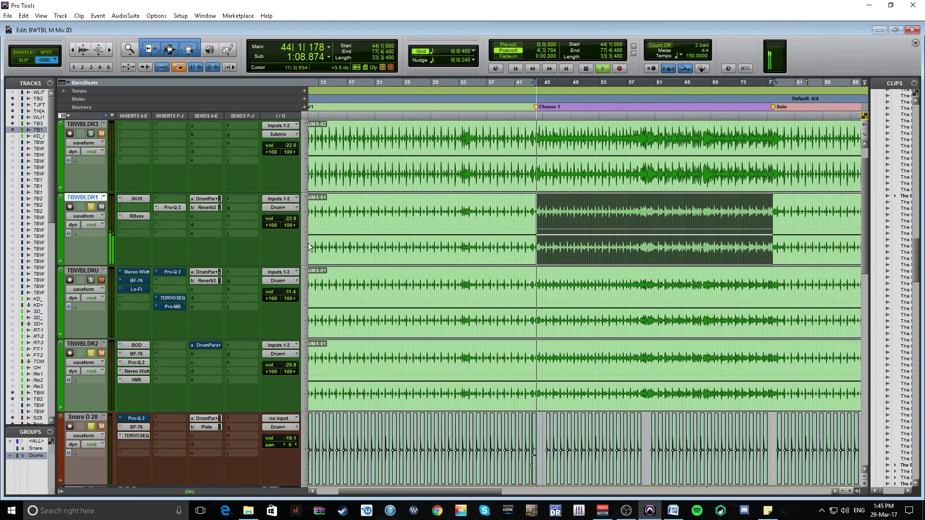
click(92, 280)
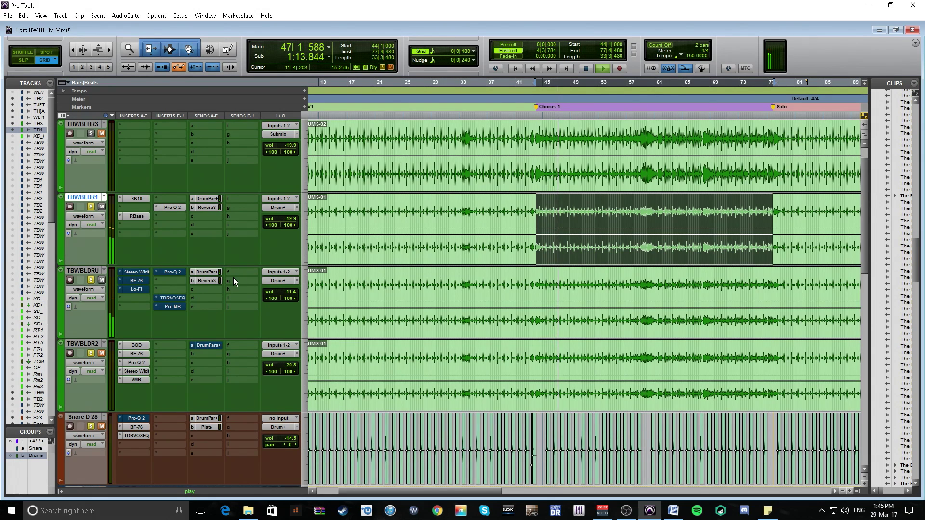
key(space)
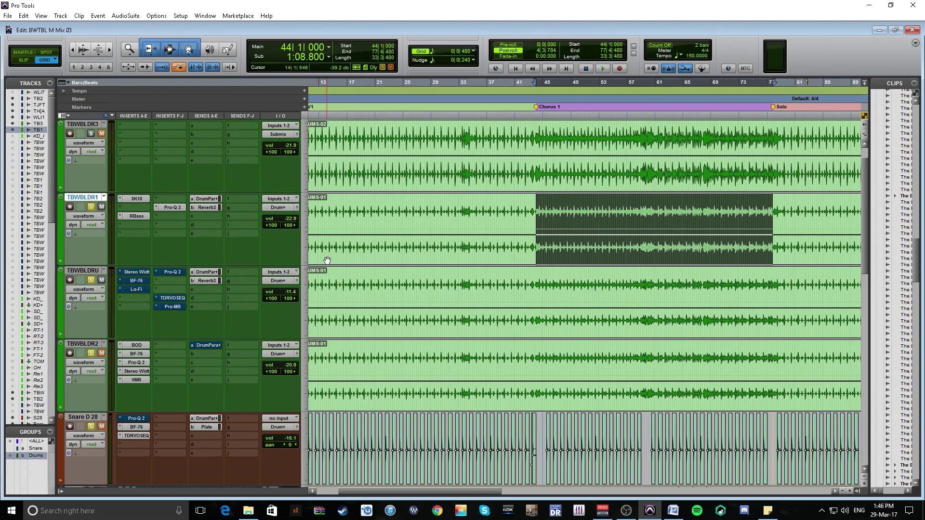
Activate the Stereo Width insert on TBWBLDRU and compare it bypassed and active during playback.
click(141, 272)
ctrl+click(141, 273)
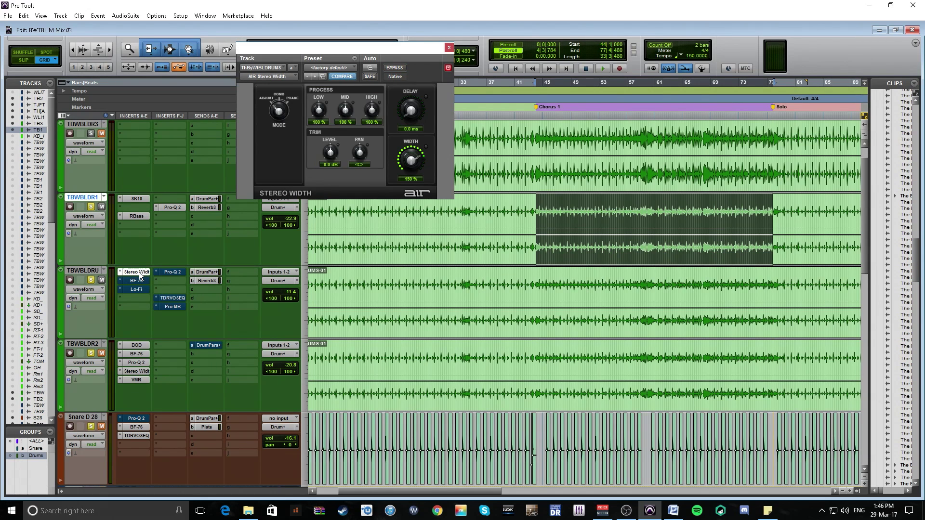
ctrl+click(141, 273)
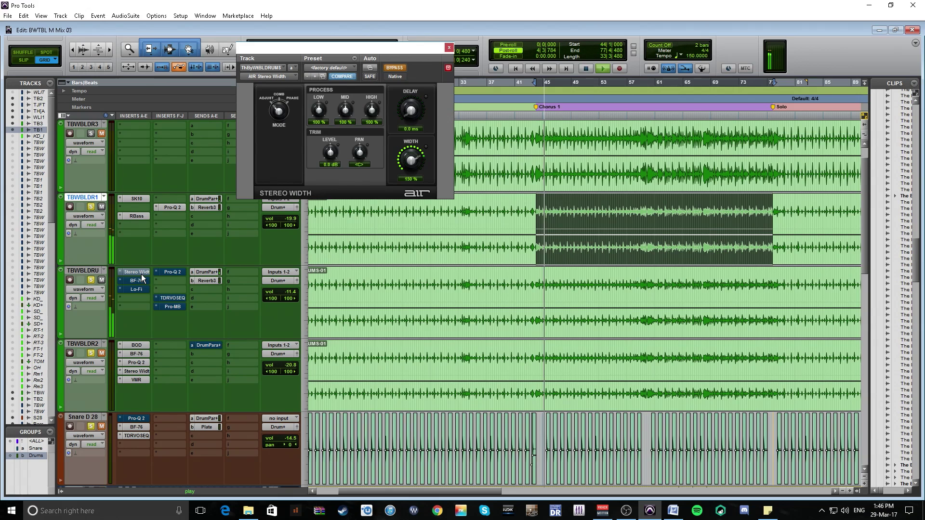
ctrl+click(141, 274)
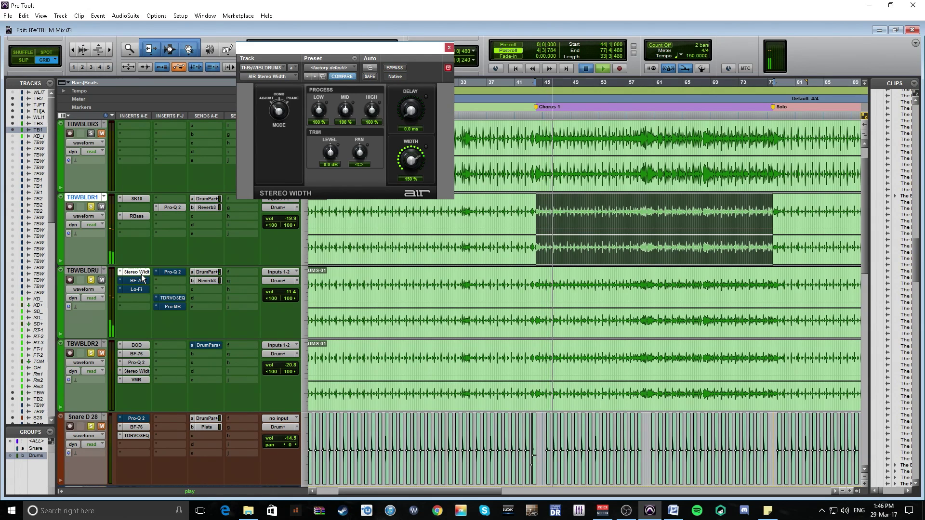
key(space)
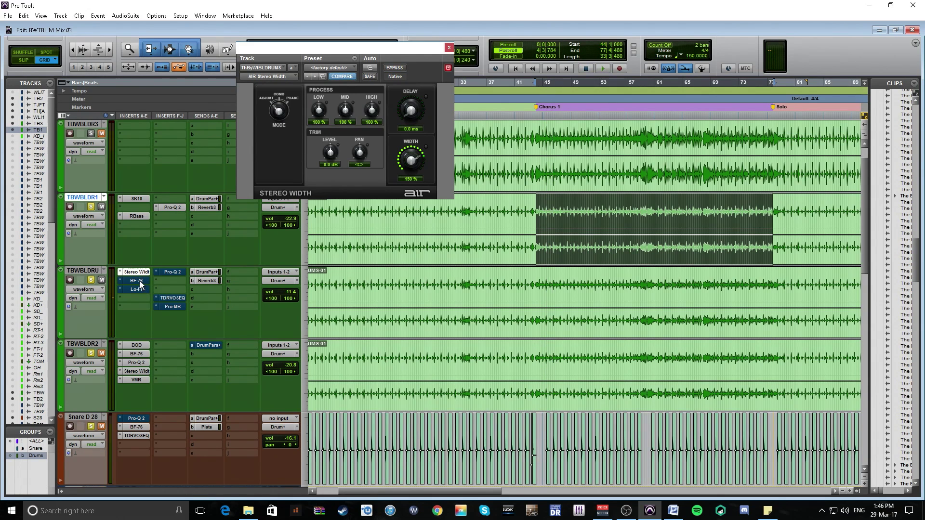
Activate the BF-76 and Lo-Fi inserts on TBWBLDRU and compare Lo-Fi bypassed and active during playback.
ctrl+click(140, 281)
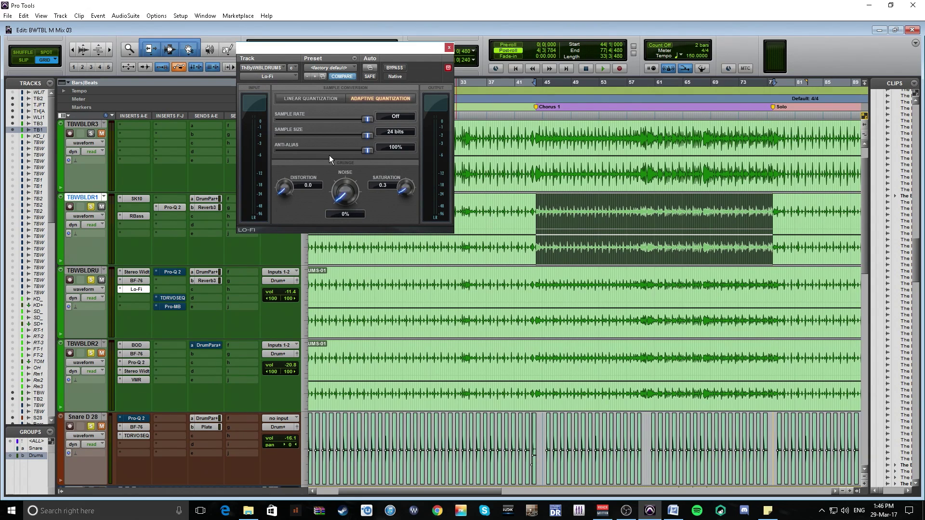
key(space)
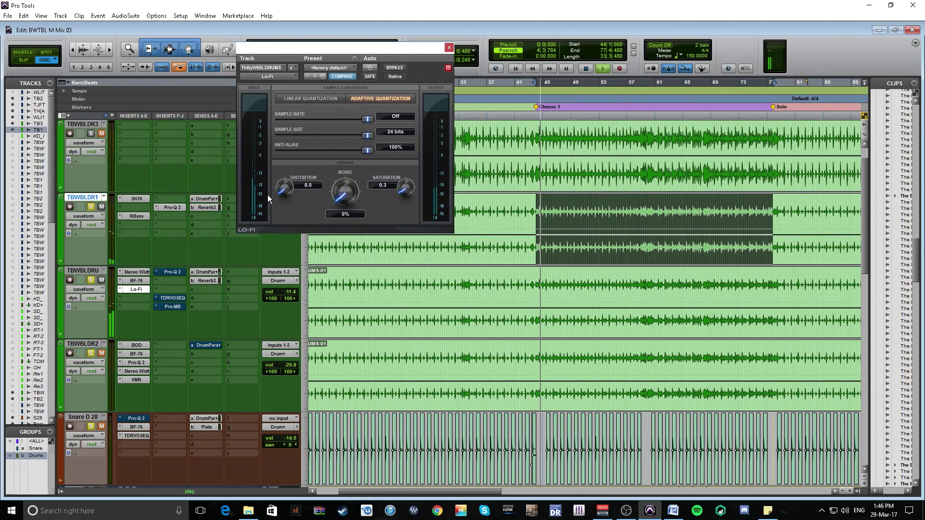
ctrl+click(134, 290)
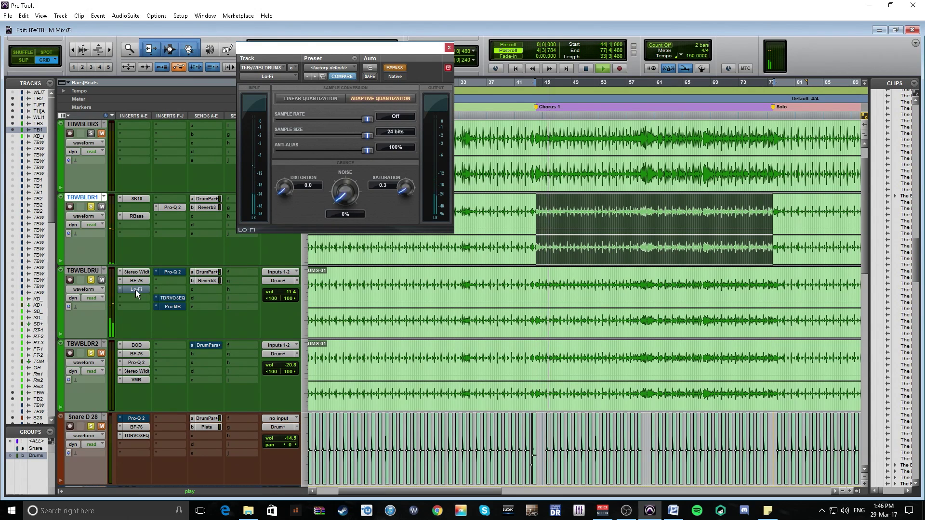
ctrl+click(135, 290)
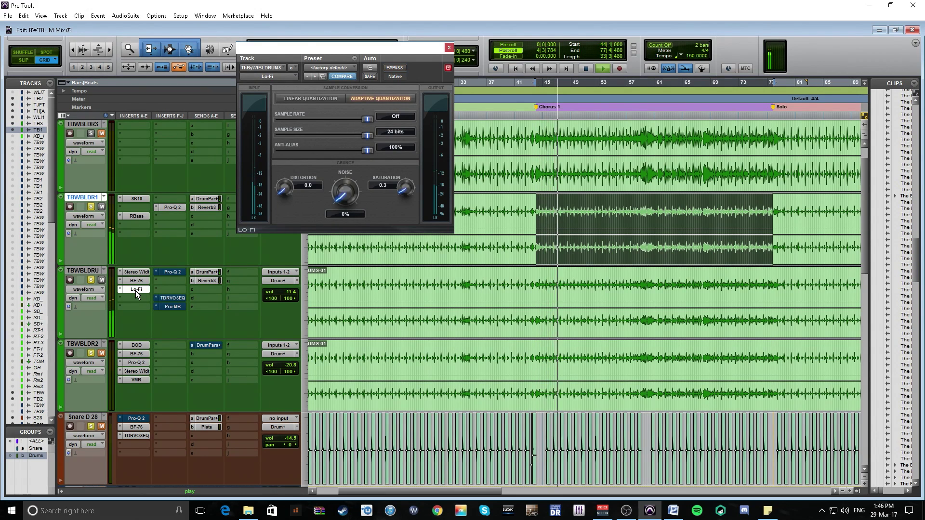
key(space)
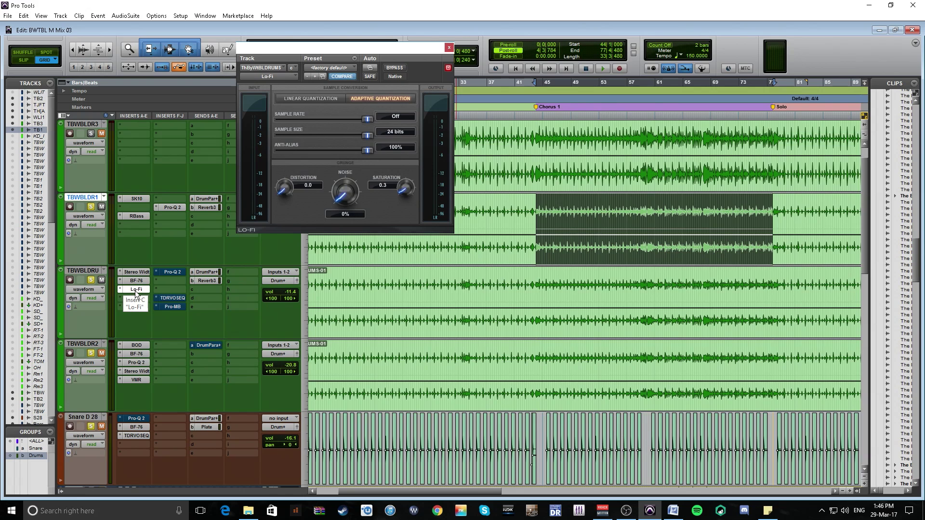
Activate the Pro-Q 2 equalizer on TBWBLDRU and compare it bypassed and active during playback.
click(169, 272)
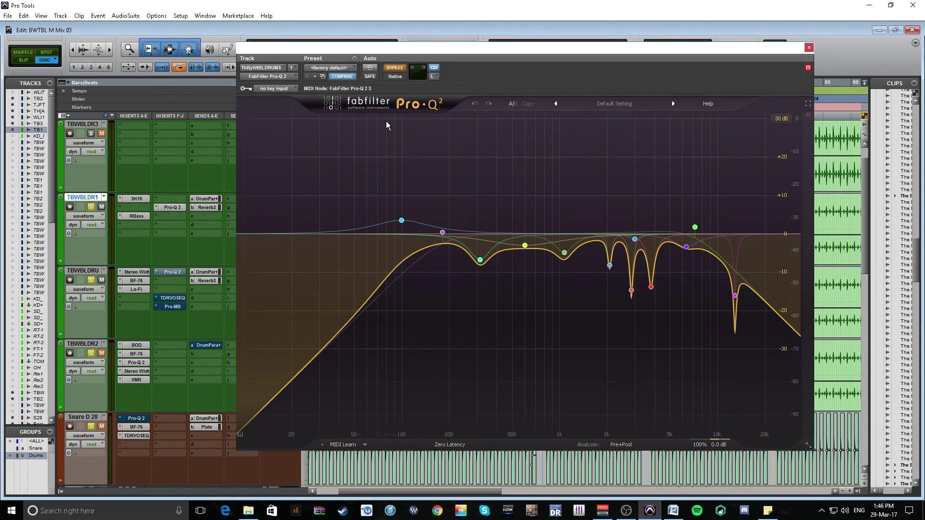
click(399, 68)
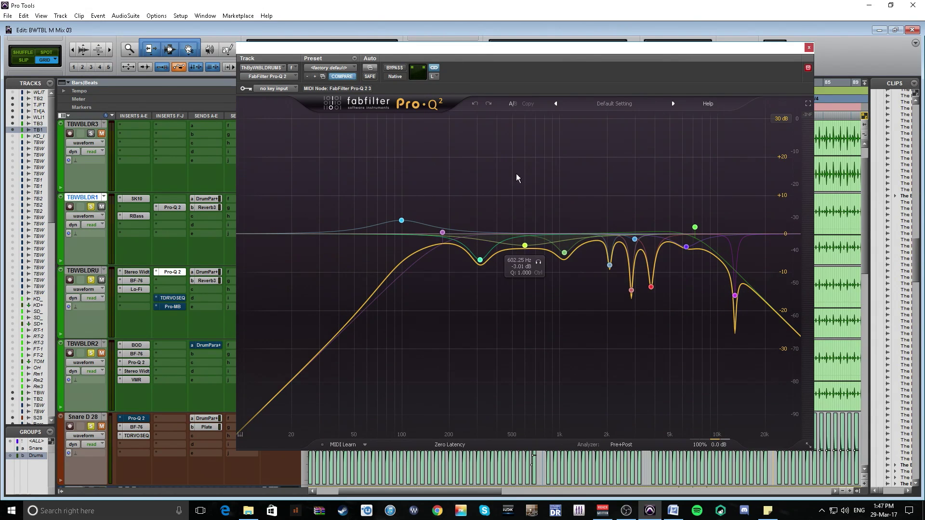
key(space)
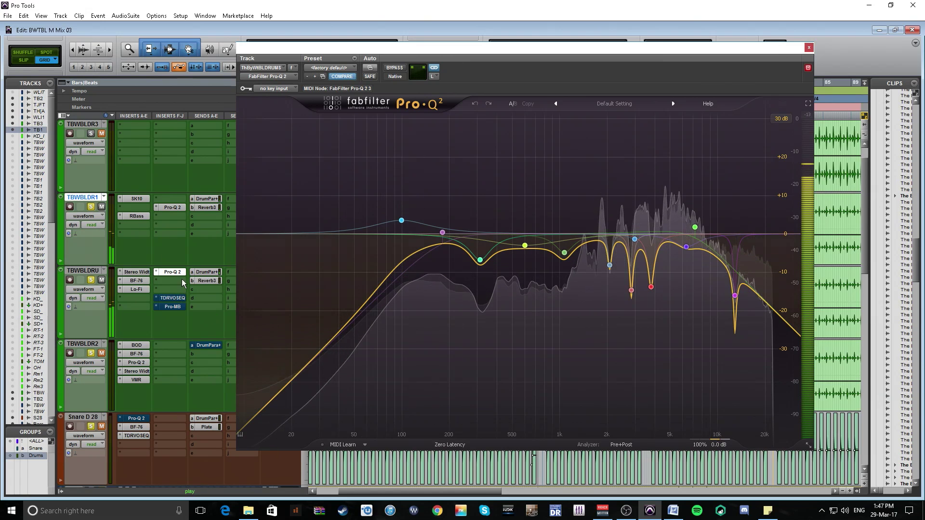
ctrl+click(175, 273)
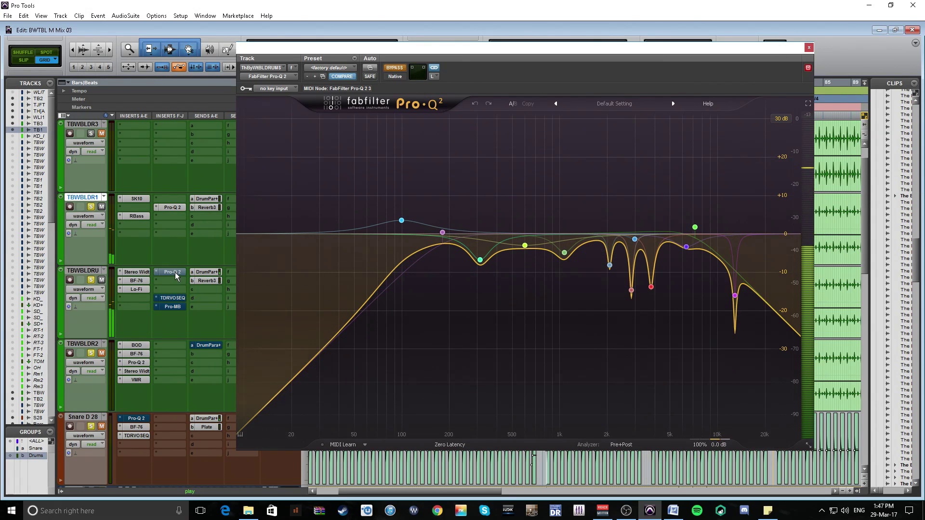
ctrl+click(175, 272)
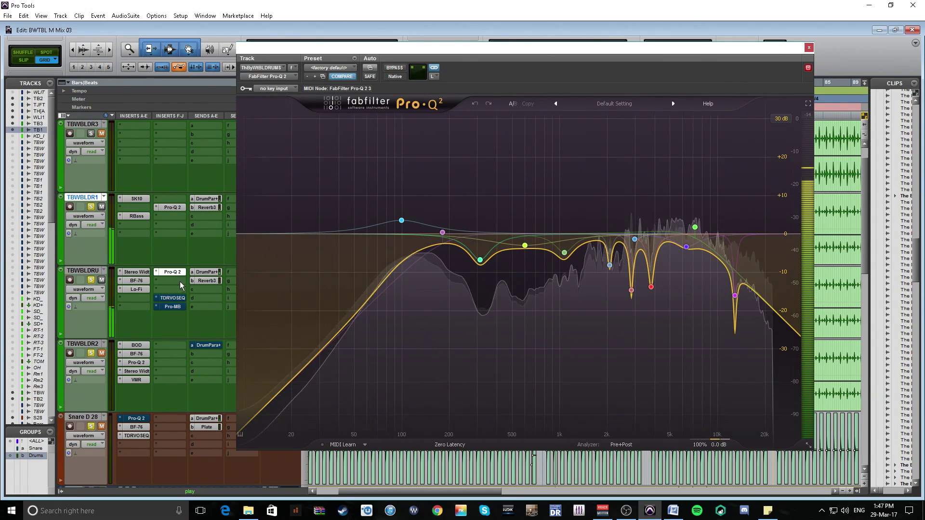
key(space)
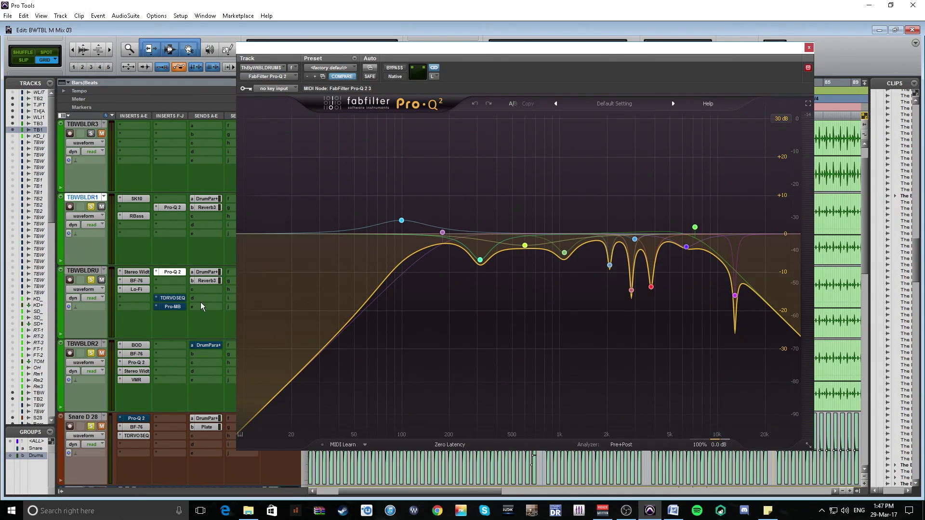
Activate the TDRVOSEQ and Pro-MB inserts on TBWBLDRU and open each plug-in to show its settings.
ctrl+click(173, 298)
click(172, 298)
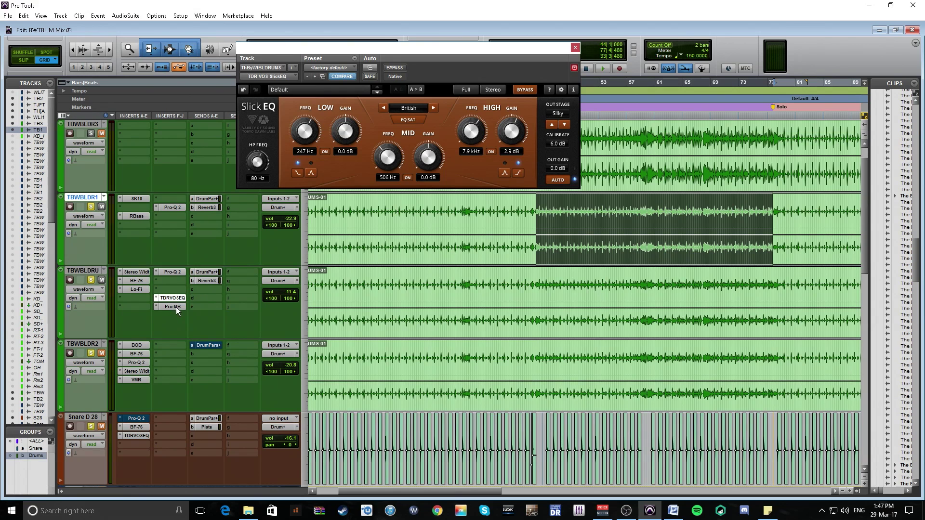
click(173, 307)
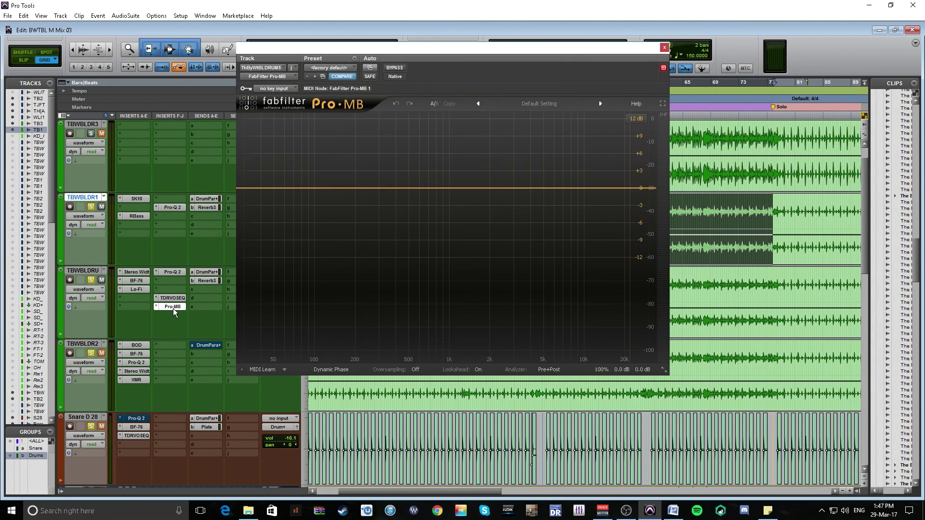
Close the Pro-MB plug-in, bypass every insert on TBWBLDR2, and move the Chorus 1 selection onto that track.
click(174, 308)
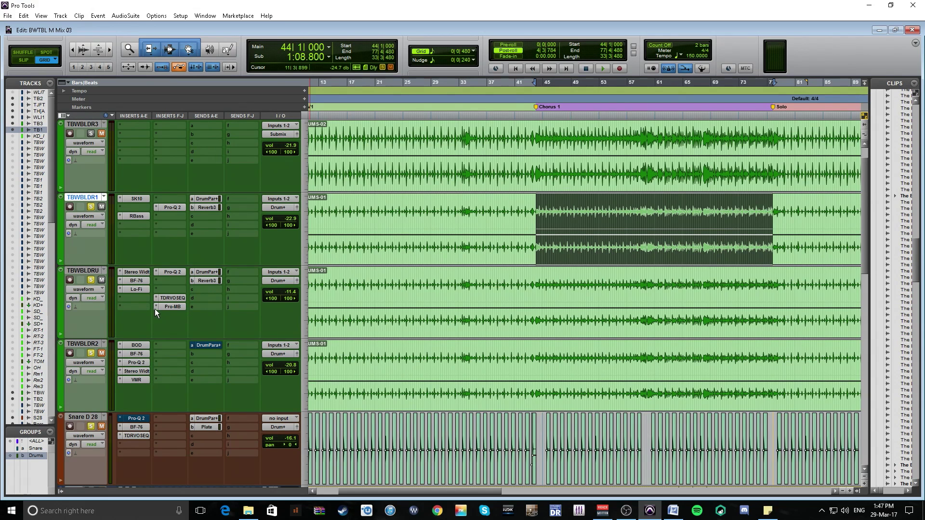
click(102, 353)
ctrl+shift+click(141, 345)
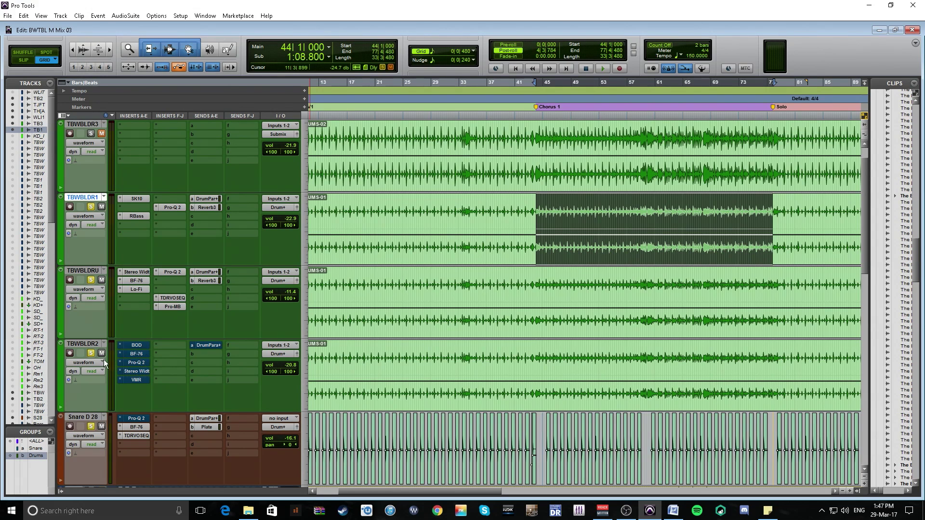
click(101, 426)
key(semicolon)
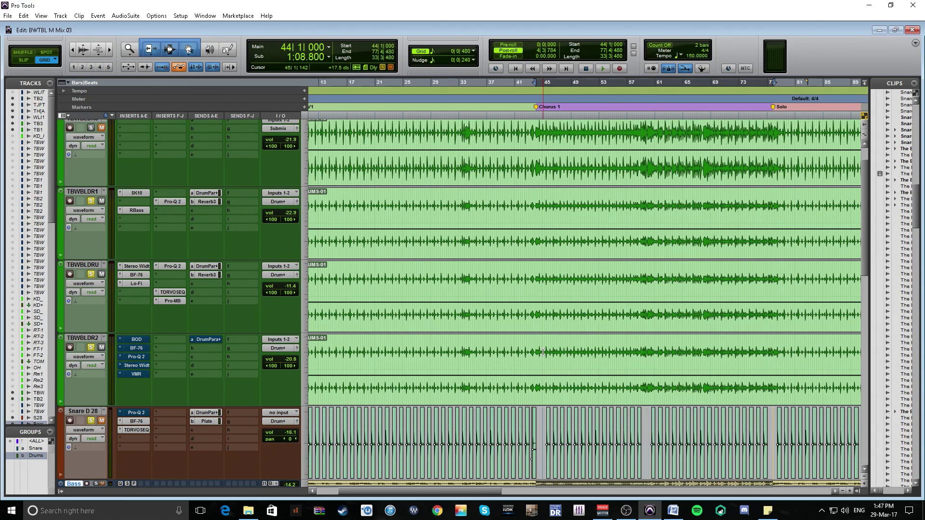
key(p)
key(p)
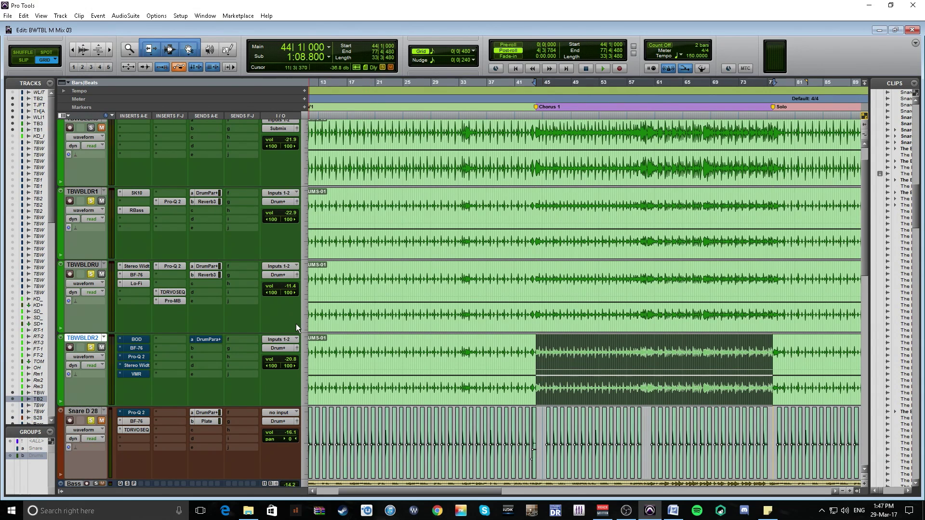
Play the chorus and reactivate the TBWBLDR2 inserts during playback to hear their contribution.
key(space)
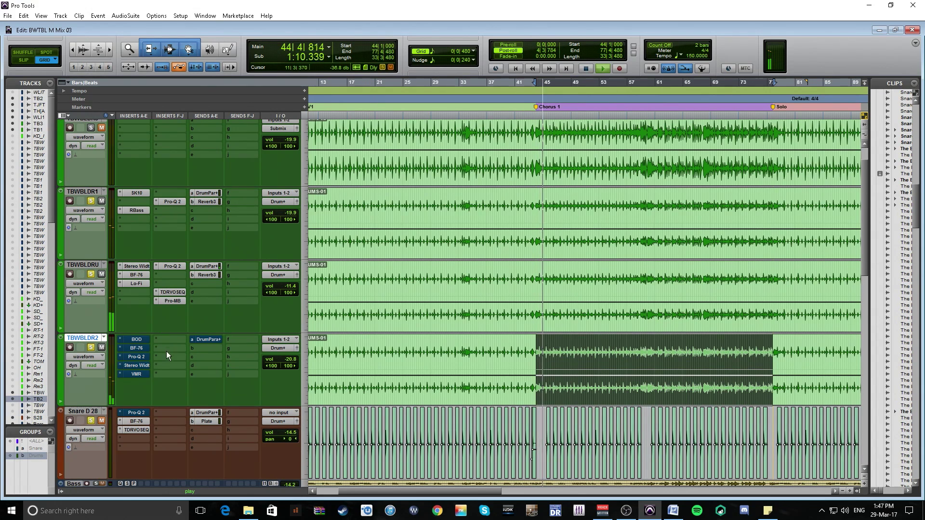
key(shift+a)
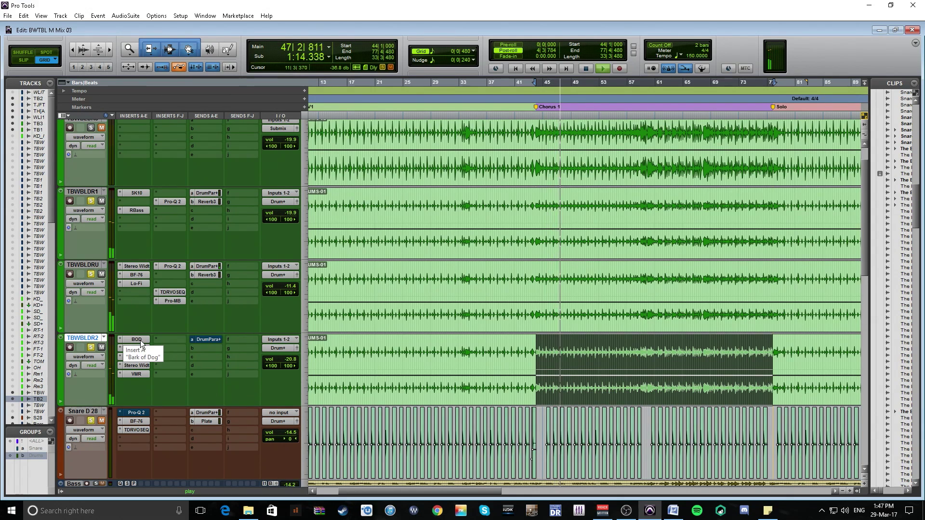
key(space)
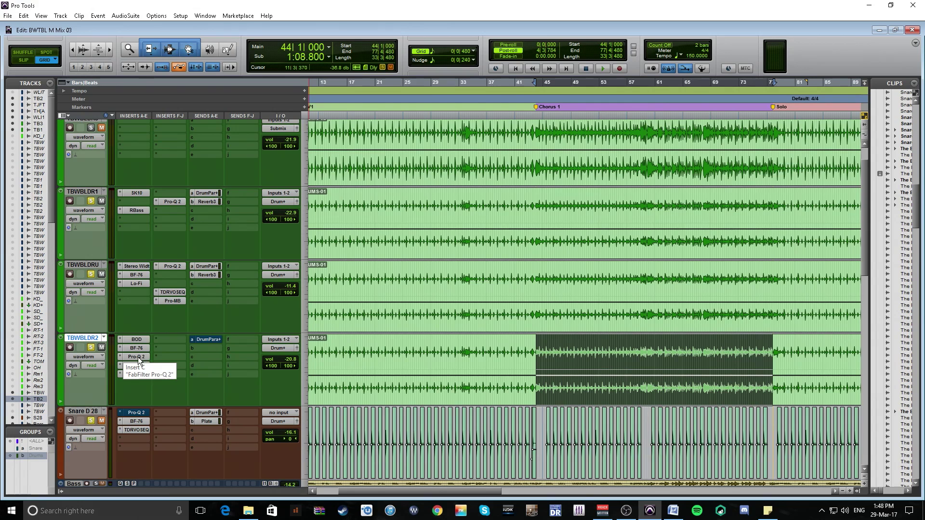
Open the BOD, BF-76, Pro-Q 2, Stereo Width and VMR inserts on TBWBLDR2 one after another to show their settings.
click(140, 339)
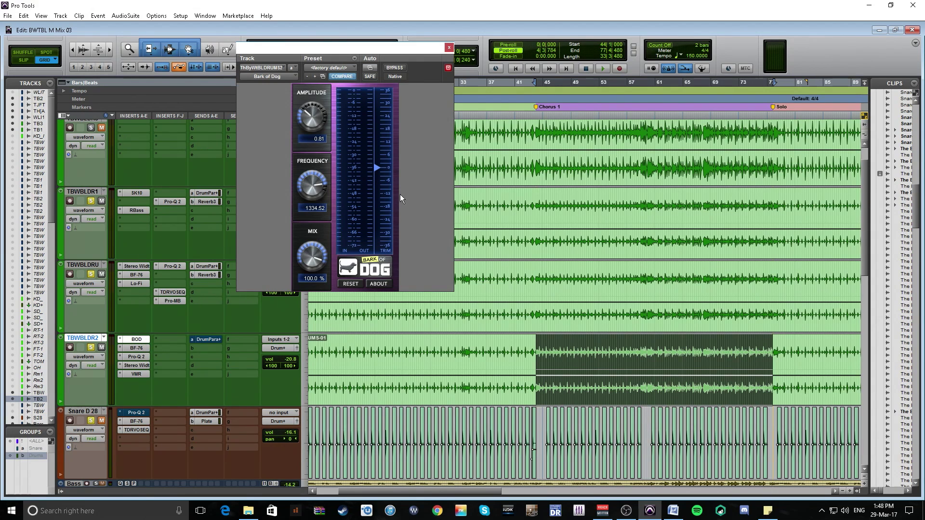
drag(388, 48, 473, 60)
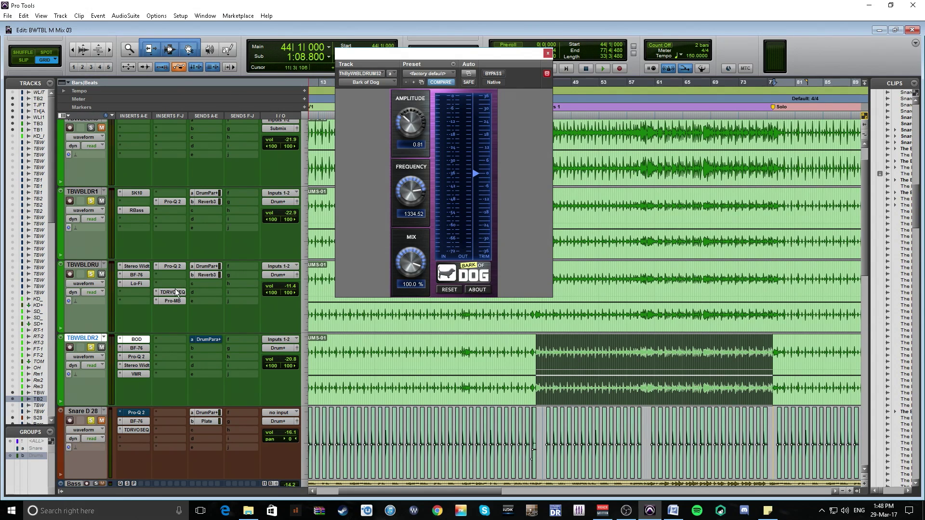
click(135, 348)
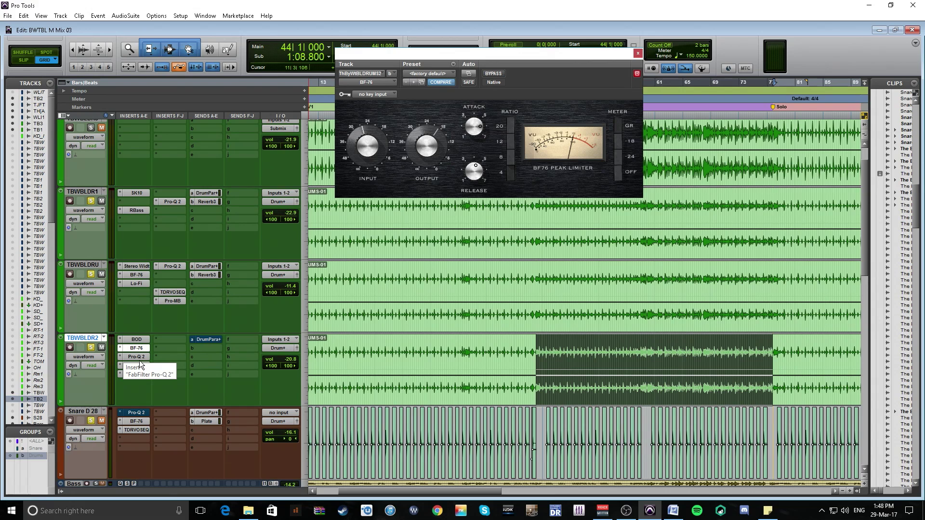
click(140, 359)
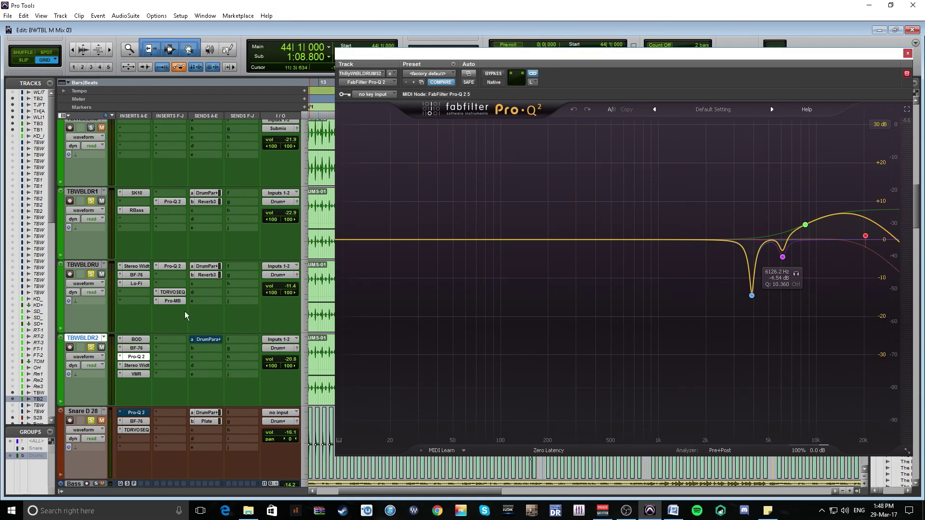
click(139, 367)
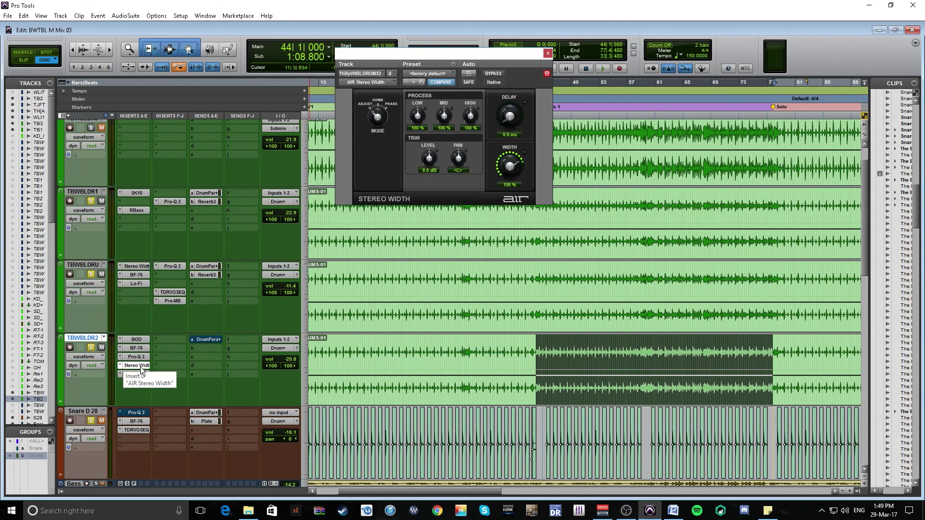
click(143, 376)
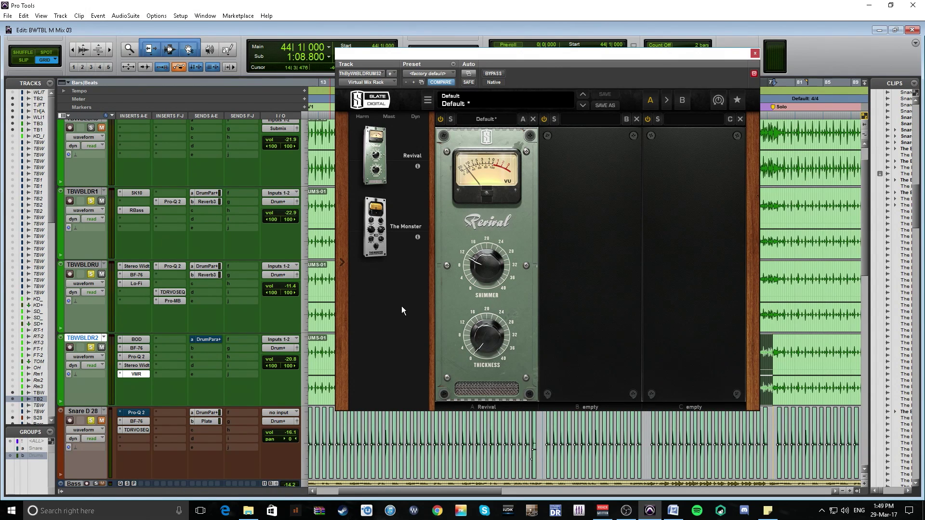
click(755, 53)
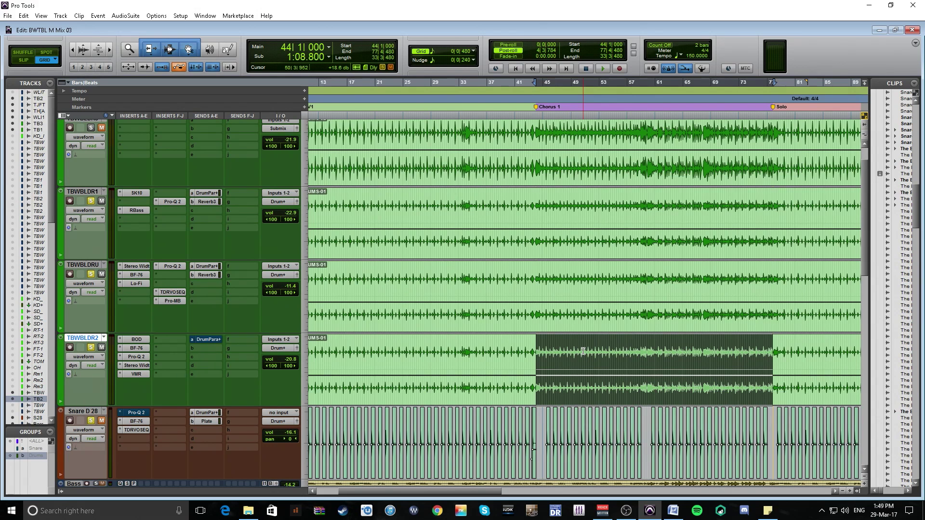
Play the chorus with the processed drum tracks, and switch the solo to the unprocessed TBWBLDR3 for comparison.
key(space)
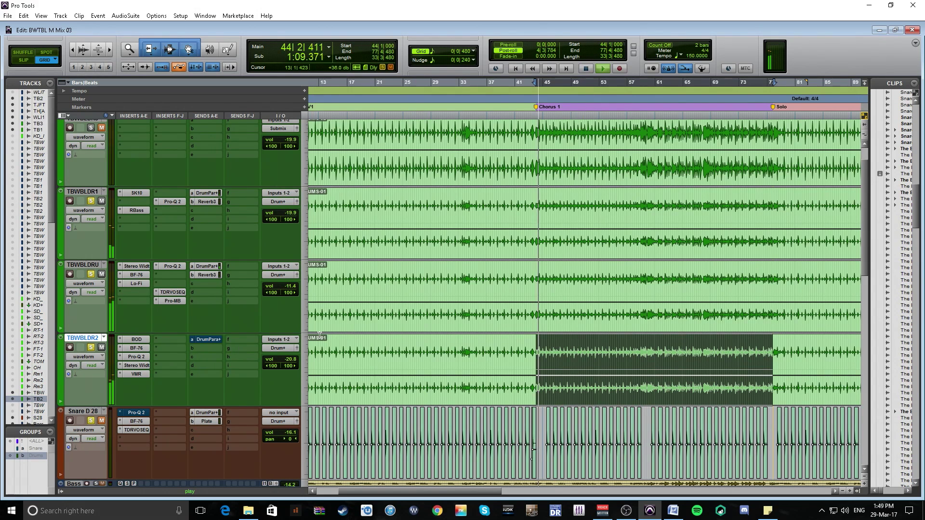
scroll(381, 321, up, 1)
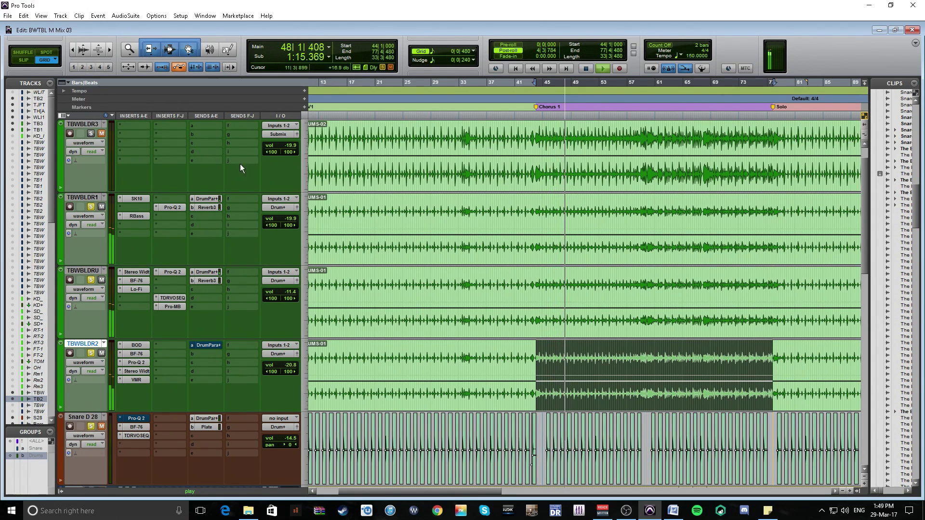
click(90, 134)
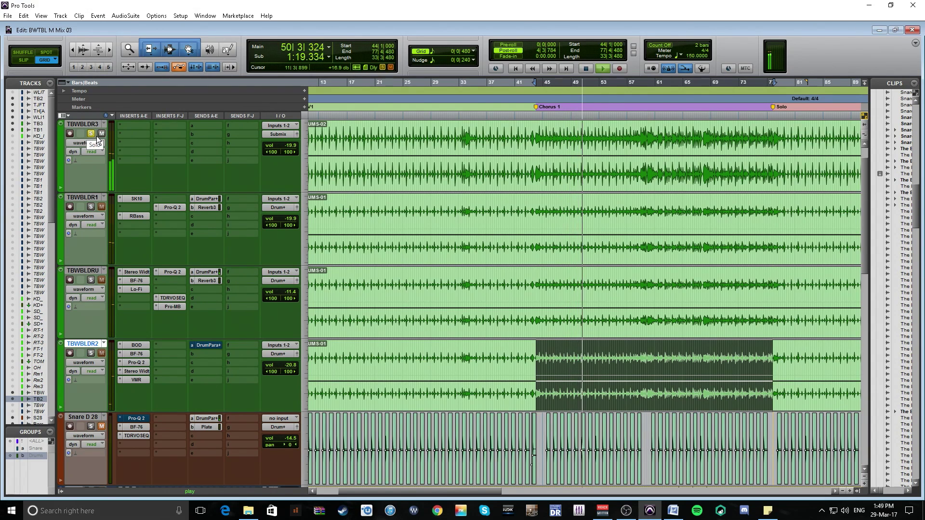
key(space)
Select the TBWBLDR1, TBWBLDRU and TBWBLDR2 tracks, solo them again, and take TBWBLDR3 out of solo.
click(88, 199)
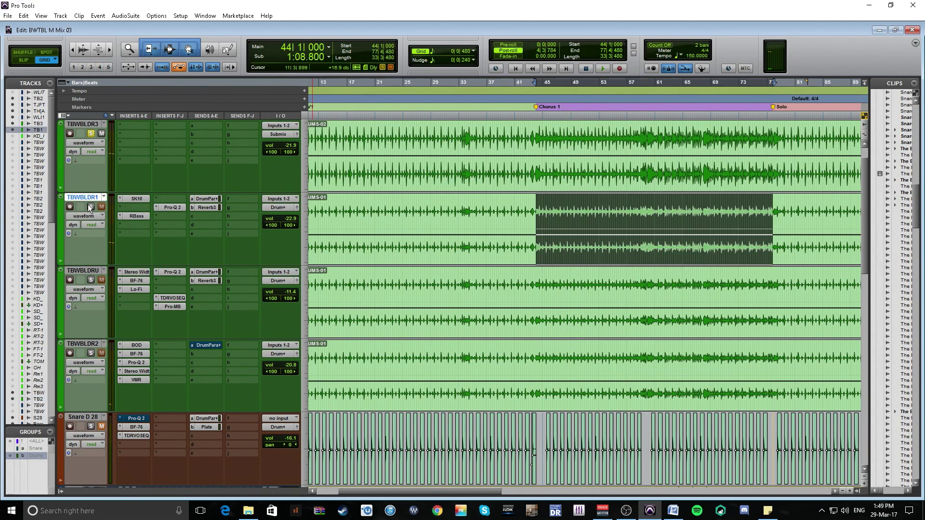
shift+click(85, 343)
click(91, 352)
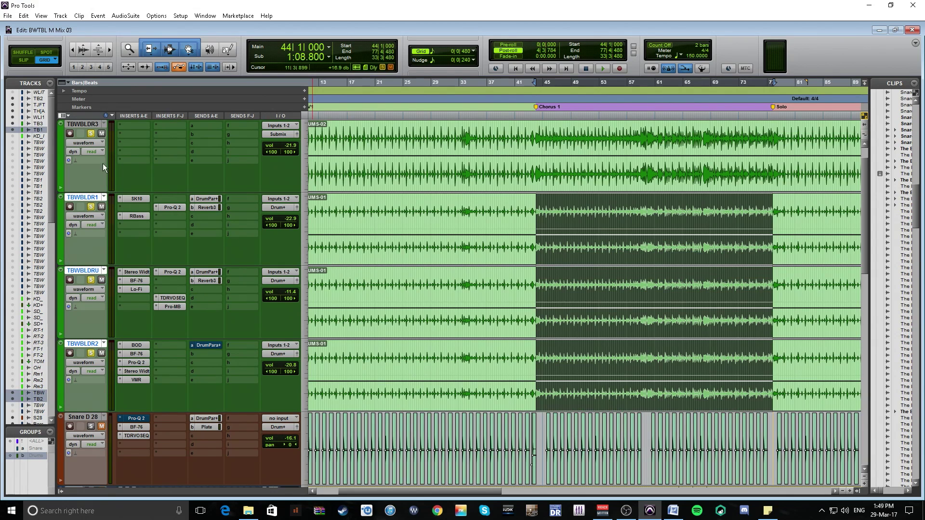
click(91, 136)
Select and solo the Snare D 28 track, and zoom in on its clips around the start of Chorus 1.
click(85, 417)
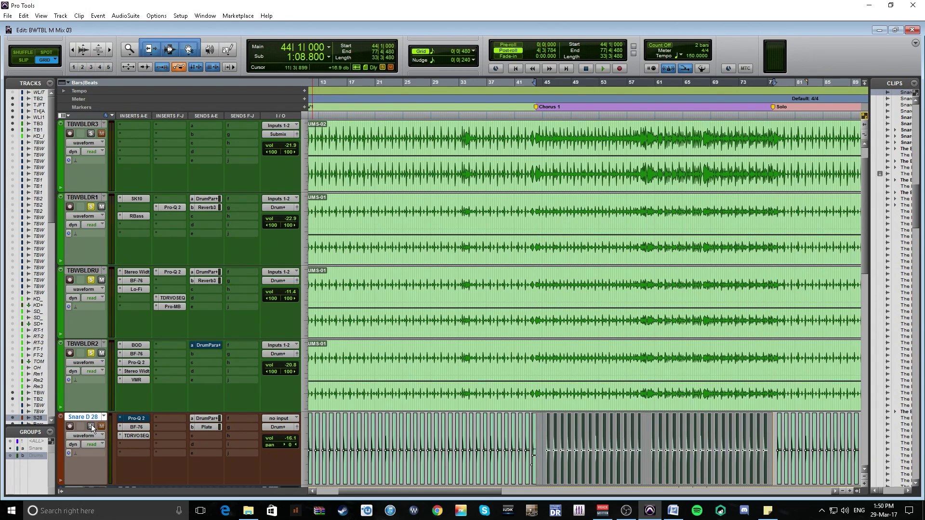
scroll(477, 380, down, 2)
scroll(477, 375, up, 1)
key(t)
key(t)
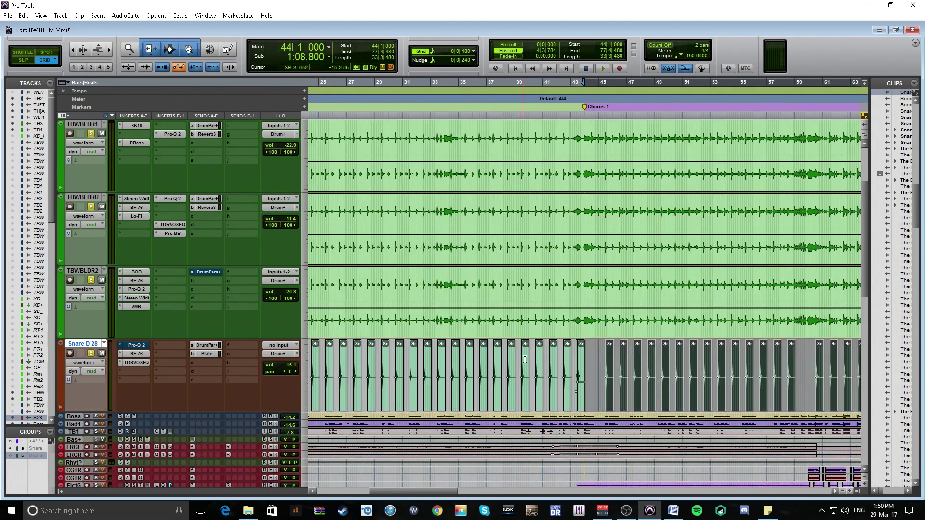
key(r)
click(600, 359)
key(Tab)
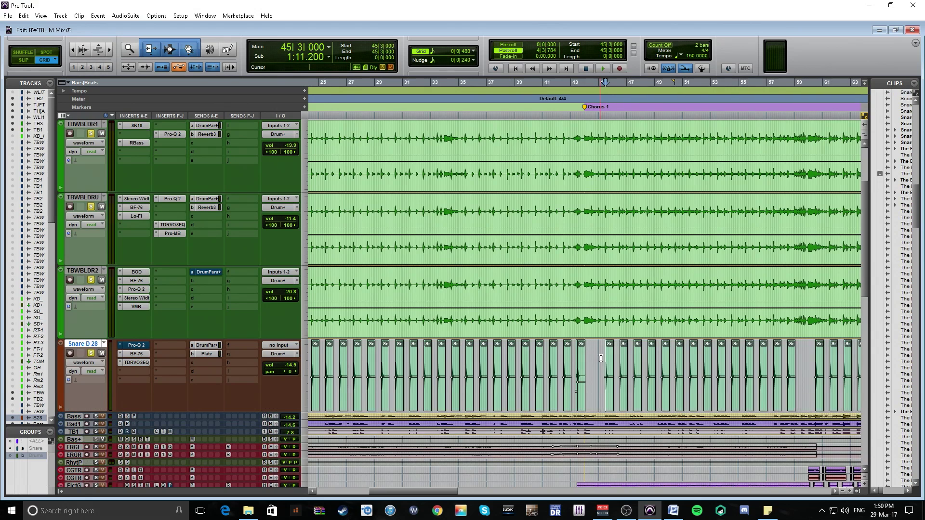
key(t)
key(t)
key(t)
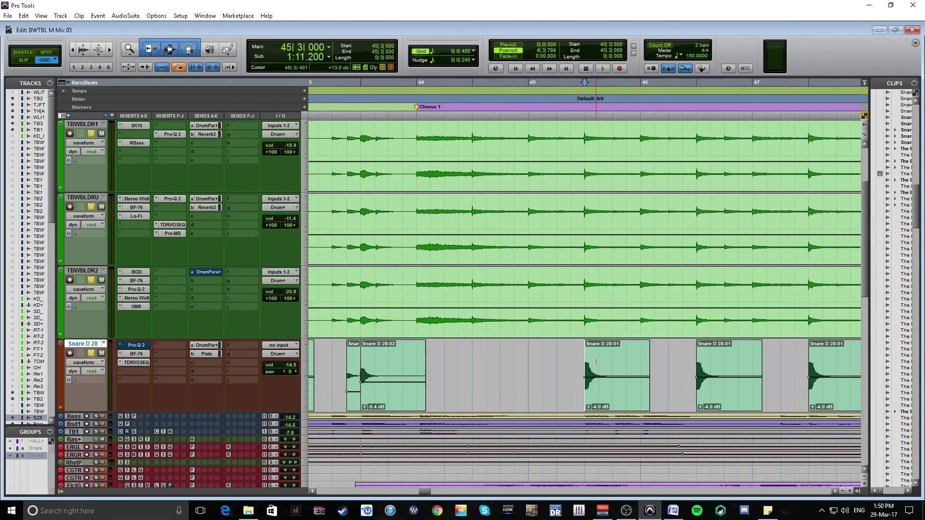
Mark the gap before the first Snare D 28-01 clip in Chorus 1 and jump to that clip's start.
drag(529, 363, 571, 363)
click(530, 362)
key(Tab)
click(530, 361)
key(Tab)
Open the SK10 subkick simulator on TBWBLDR1 to show its settings, and close it again.
scroll(217, 323, up, 3)
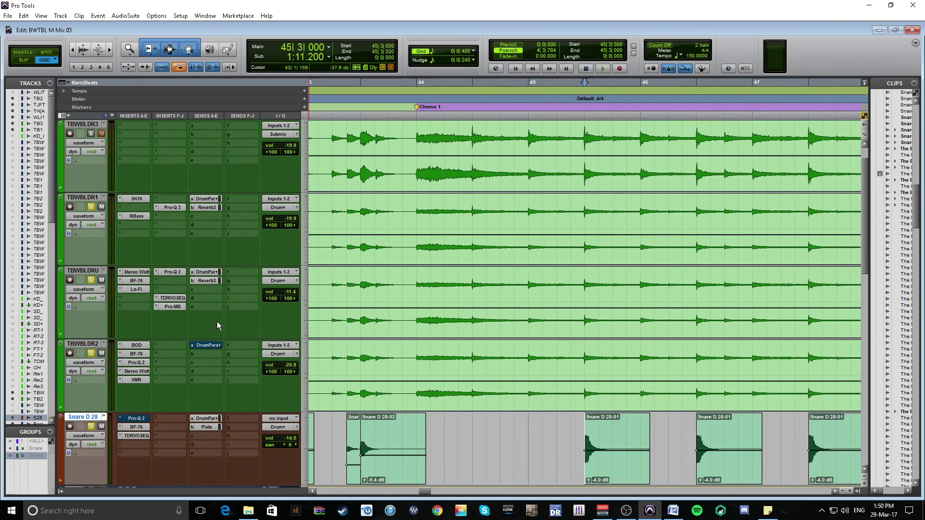
scroll(275, 343, down, 1)
click(137, 198)
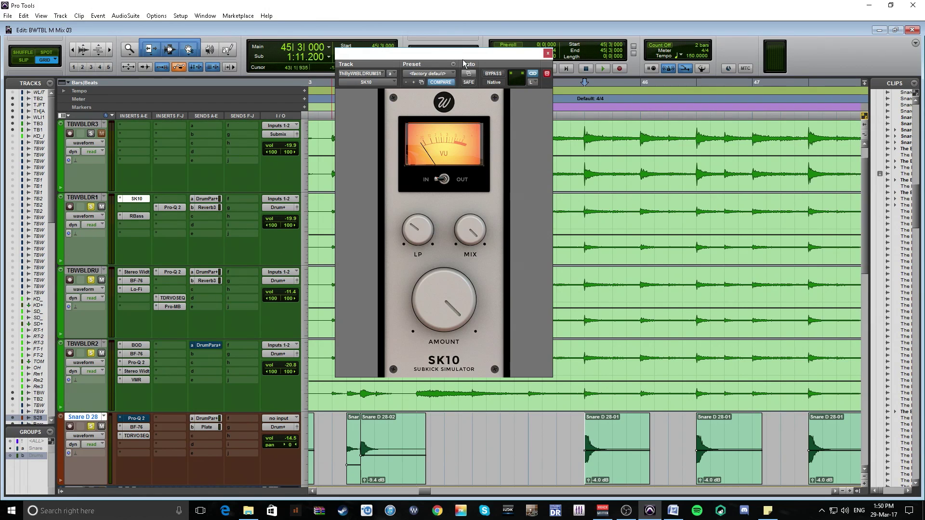
drag(460, 58, 246, 64)
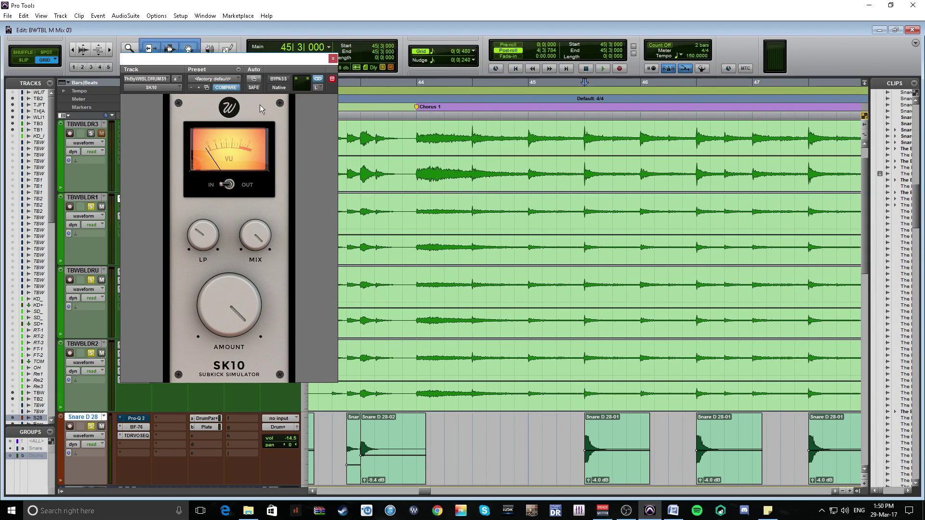
click(333, 59)
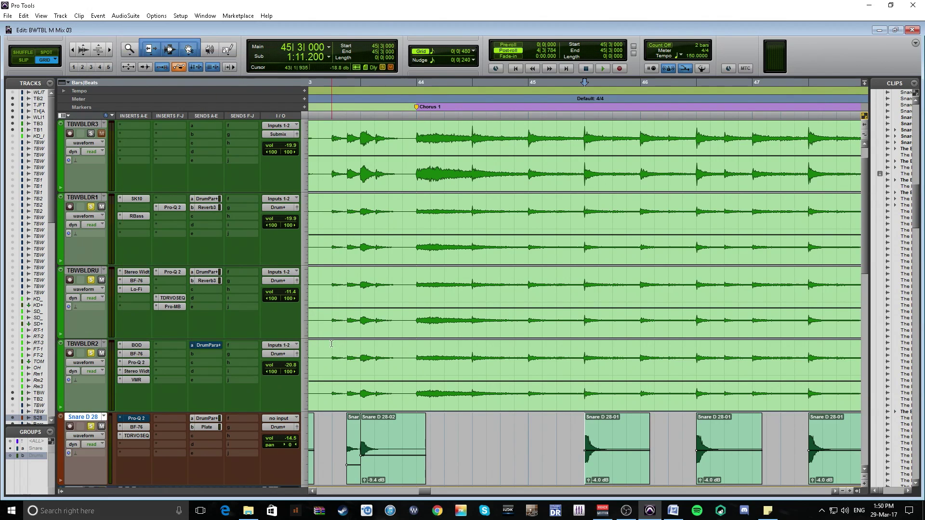
Select the verse on the Snare D 28 track from the V1 marker to the Chorus 1 marker.
click(528, 442)
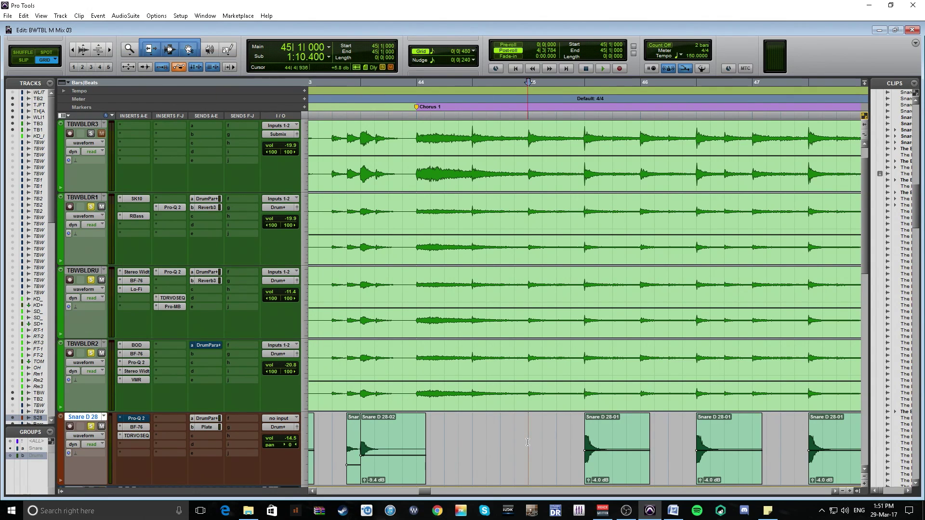
key(r)
key(r)
key(r)
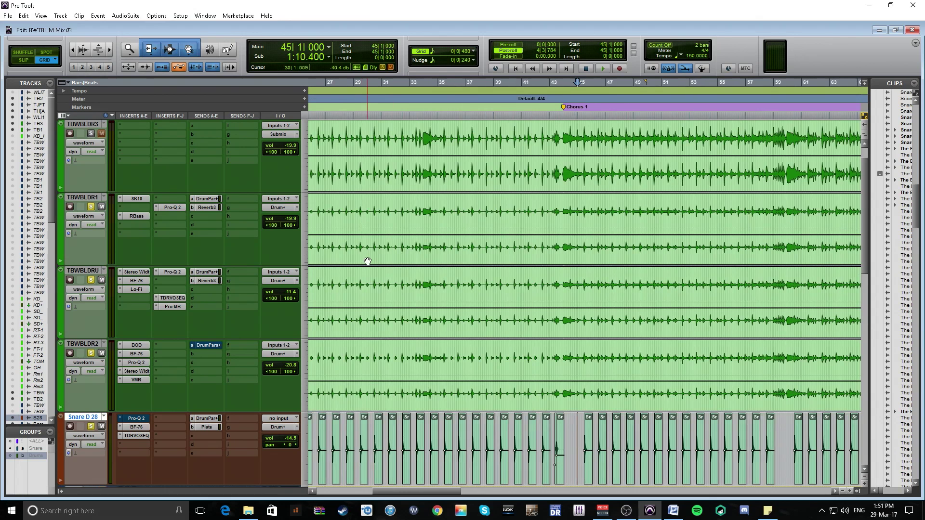
key(r)
click(344, 107)
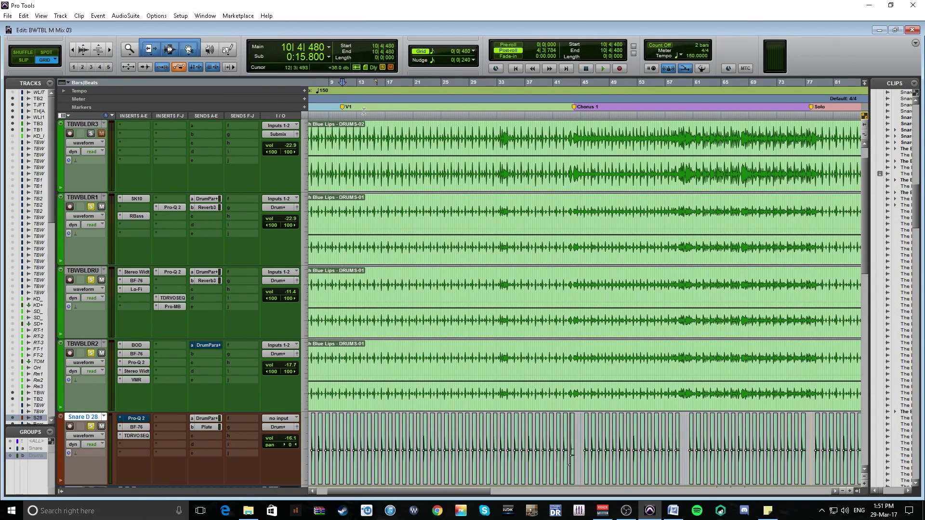
shift+click(576, 107)
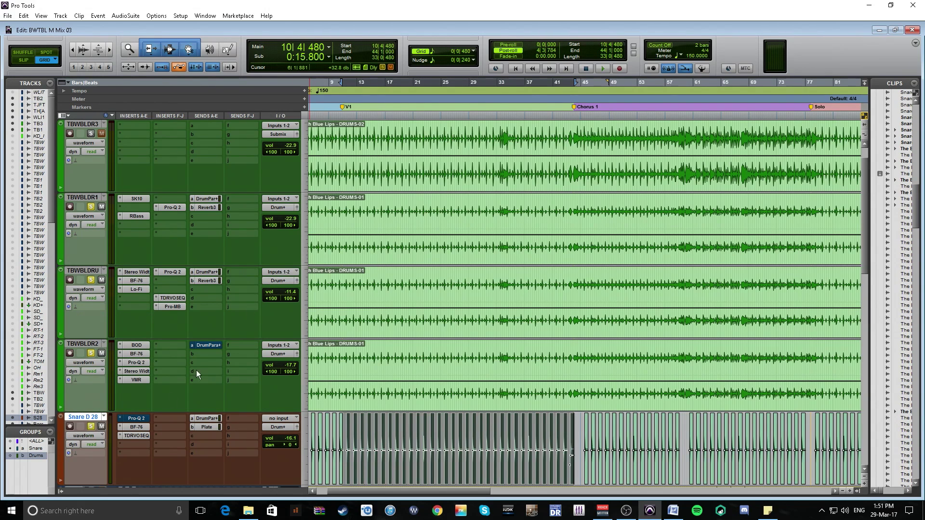
Unsolo Snare D 28, play the verse without it, and solo the snare alone during playback.
click(91, 426)
key(space)
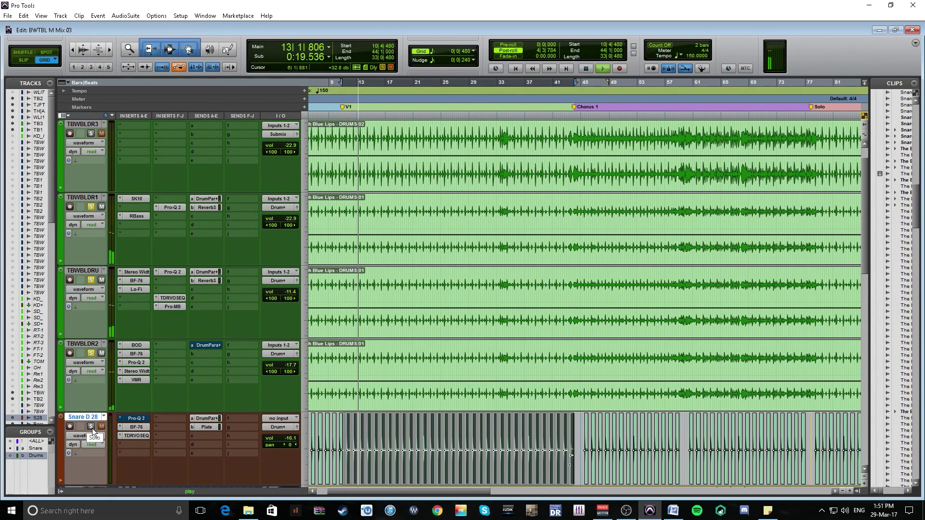
click(92, 428)
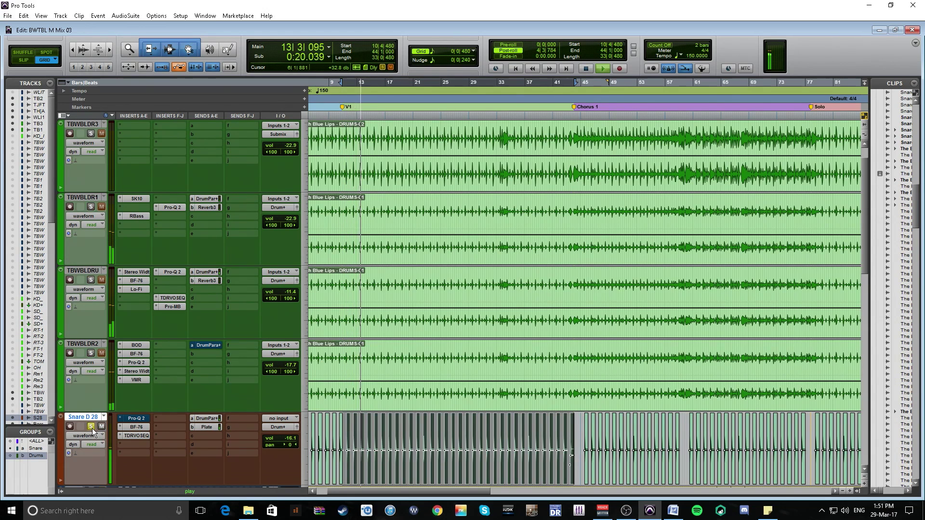
Solo TBWBLDR1, TBWBLDRU and TBWBLDR2 along with the snare, and mute Snare D 28 to compare during playback.
shift+click(82, 197)
alt+shift+click(91, 355)
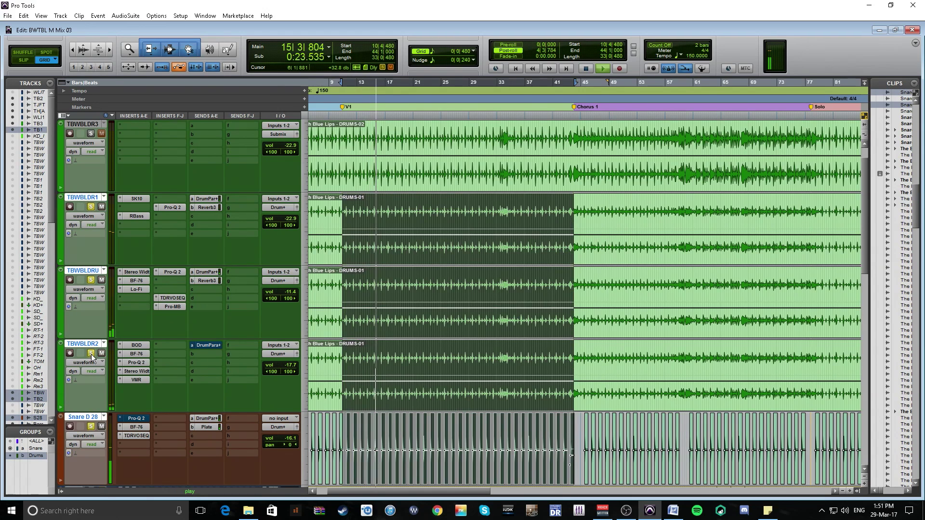
click(102, 426)
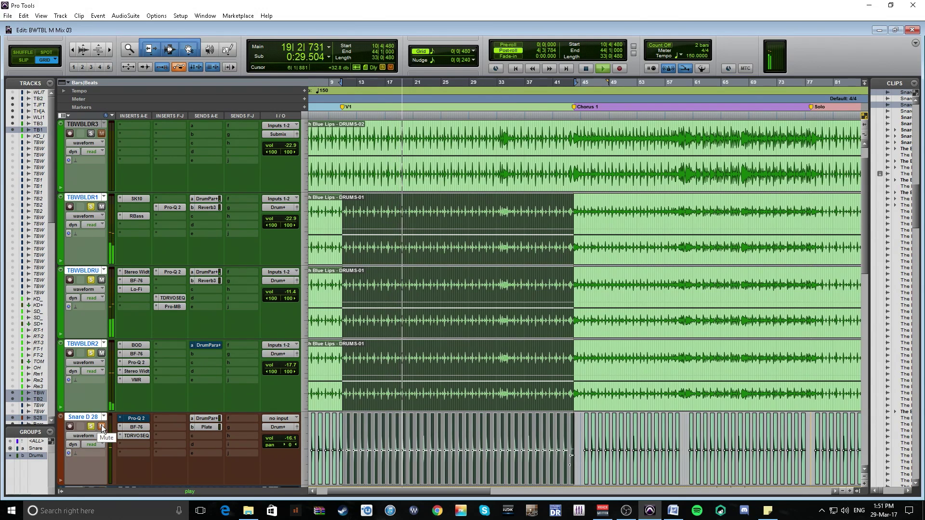
Unmute Snare D 28 during playback to compare, mute it again, and stop the playback.
click(101, 426)
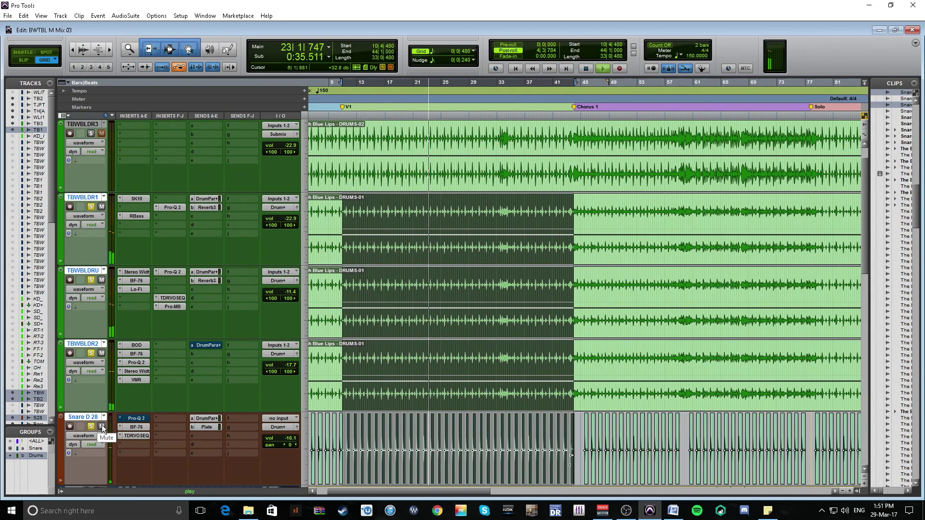
click(102, 426)
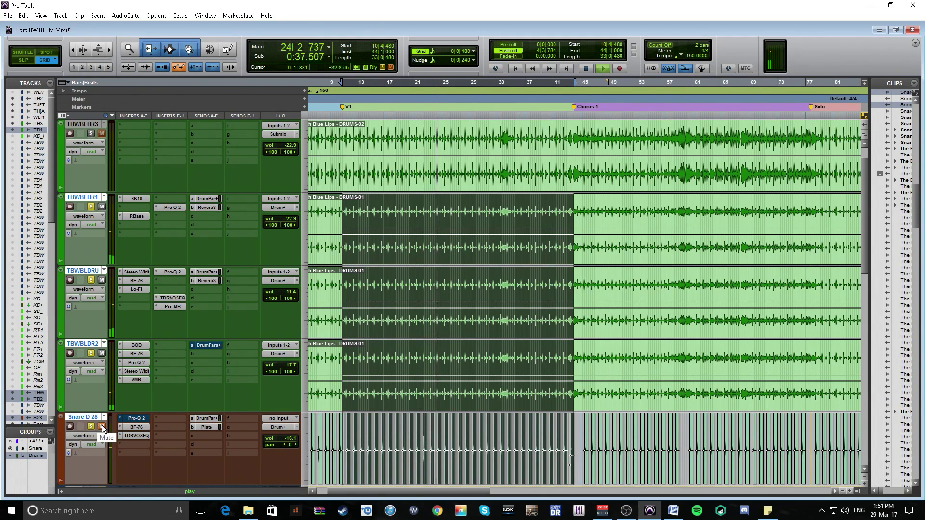
key(space)
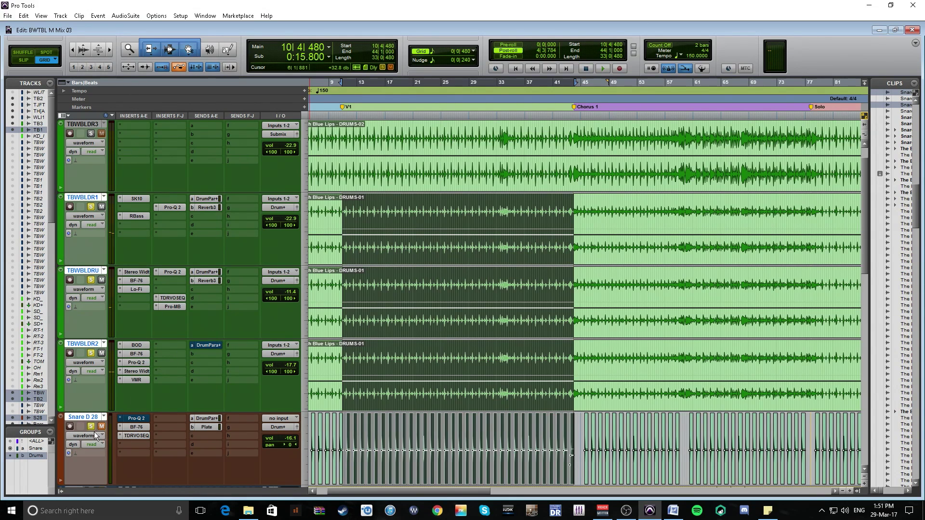
Clear the solo on the drum tracks and unmute Snare D 28.
click(90, 427)
click(102, 427)
scroll(378, 386, left, 2)
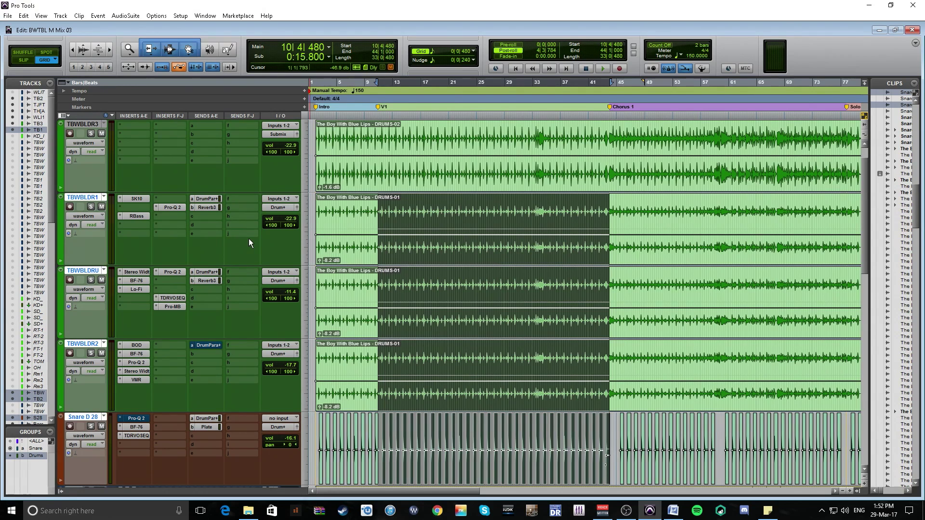
Play the verse with only TBWBLDR3 soloed, compare it with the soloed parallel drum tracks and snare, and clear the solos after stopping.
click(91, 134)
key(space)
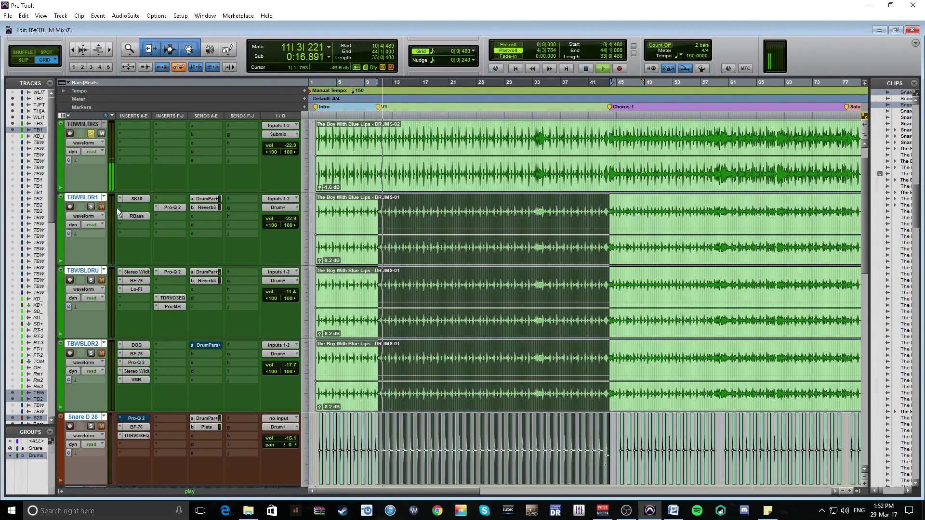
click(91, 207)
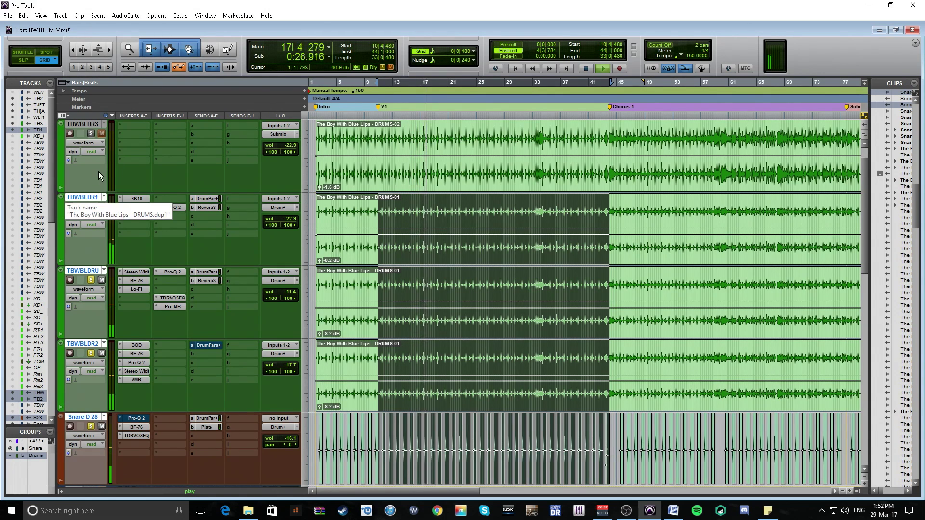
click(92, 134)
click(91, 206)
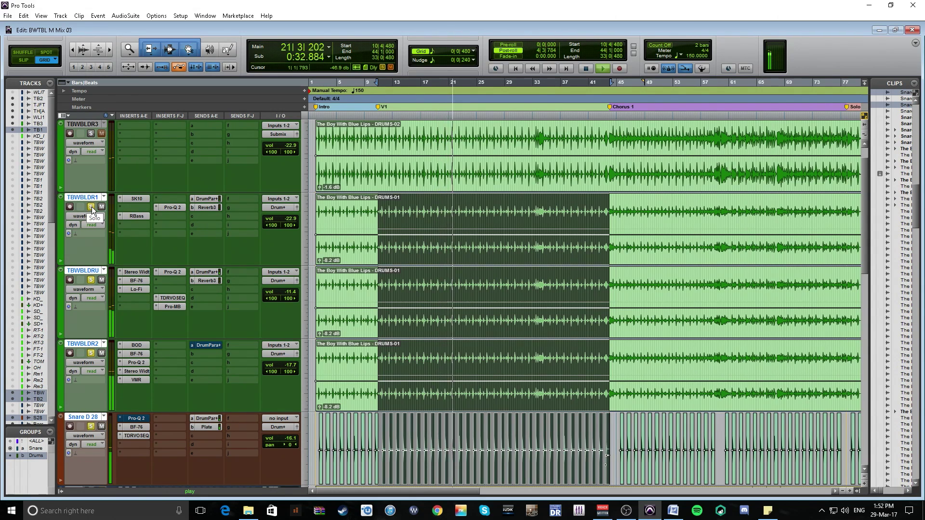
key(space)
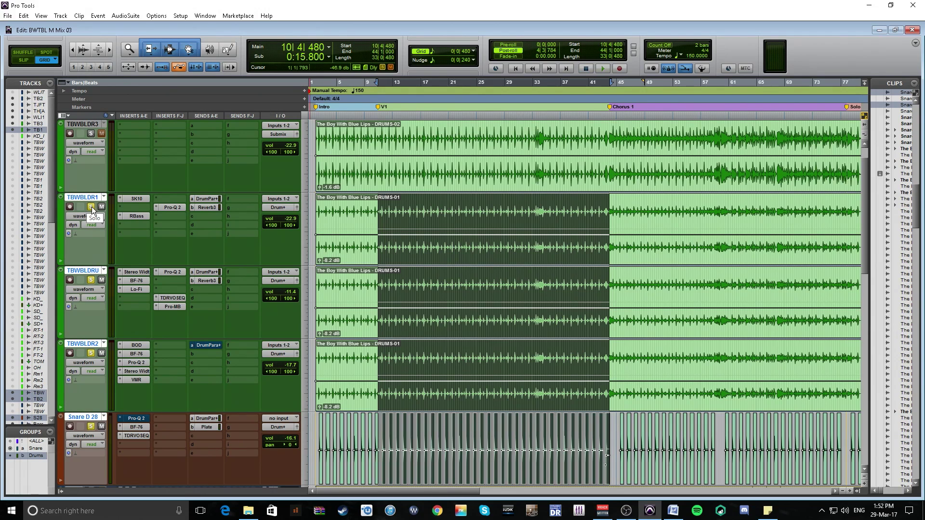
click(91, 207)
key(r)
key(r)
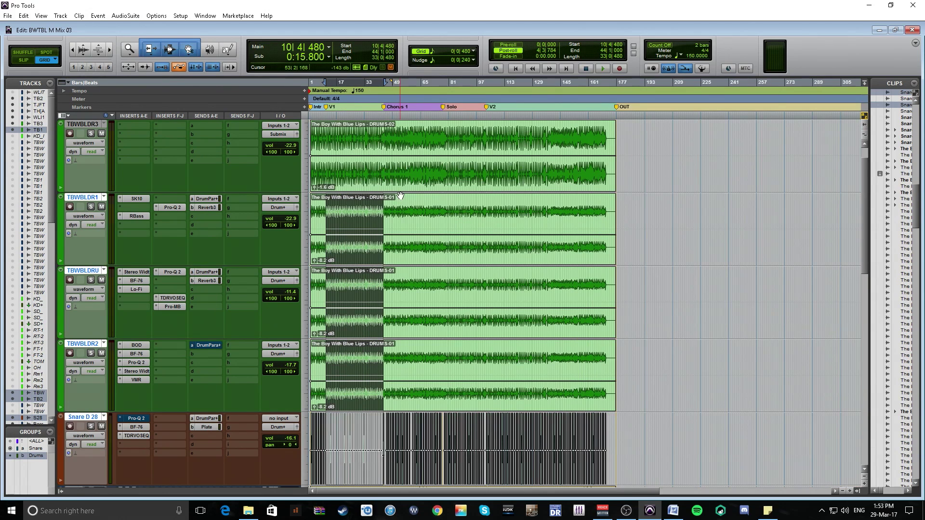
key(t)
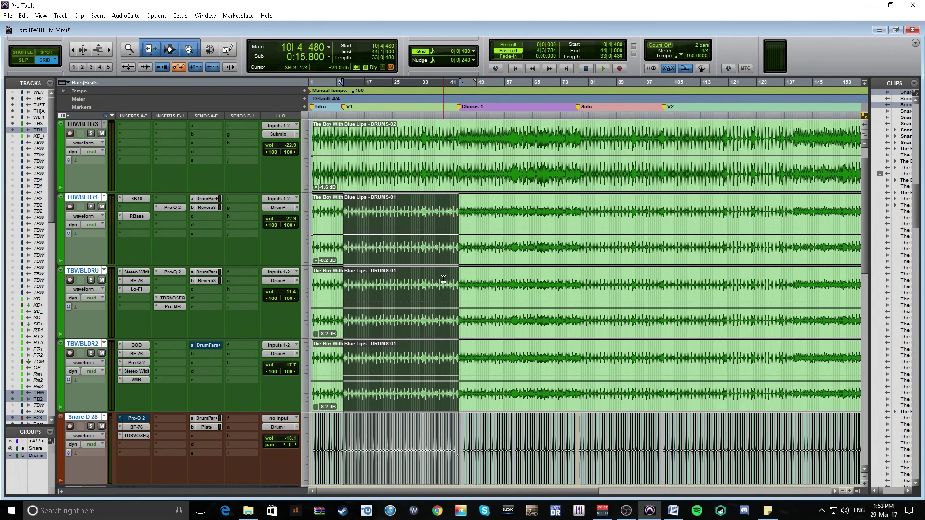
key(r)
key(t)
scroll(448, 233, up, 1)
scroll(447, 233, down, 1)
key(ctrl+bracketright)
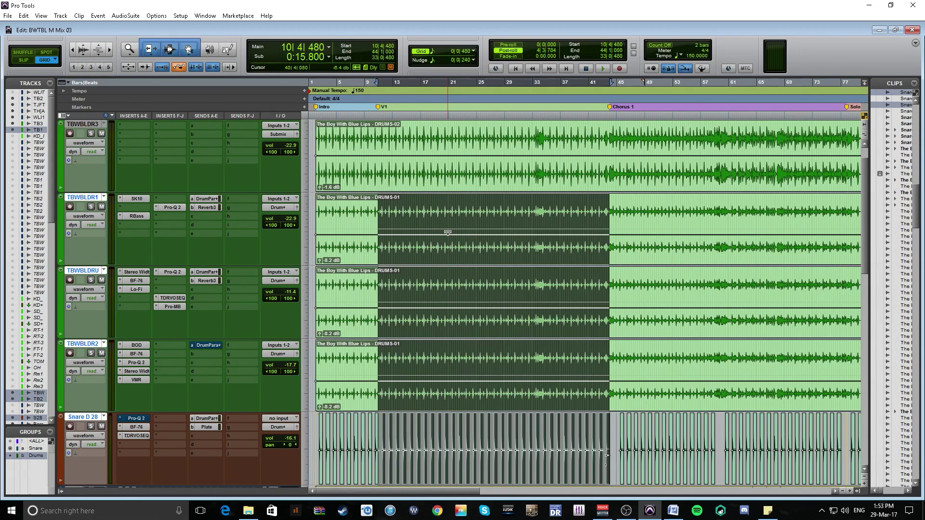
key(ctrl+bracketleft)
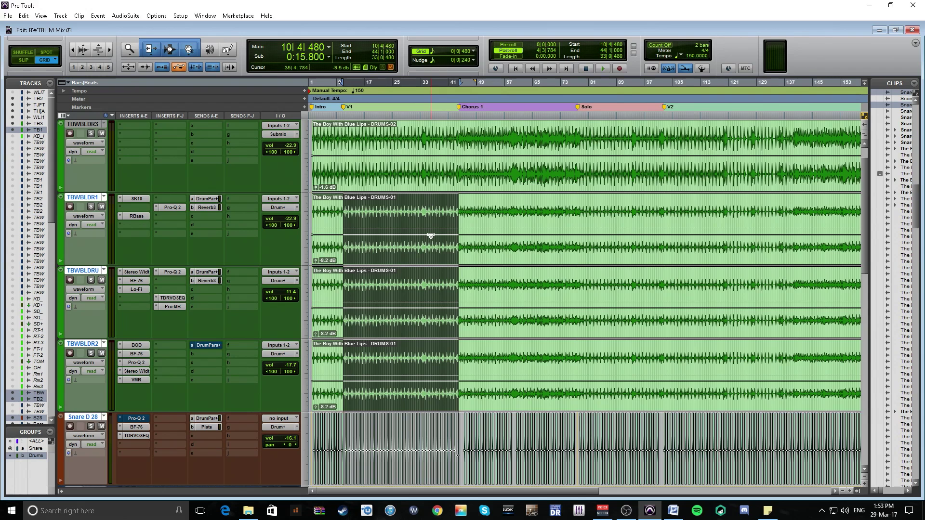
Show the SK10 settings on TBWBLDR1 and the Virtual Mix Rack settings on TBWBLDR2, closing each plug-in after viewing.
click(133, 198)
click(332, 58)
click(138, 380)
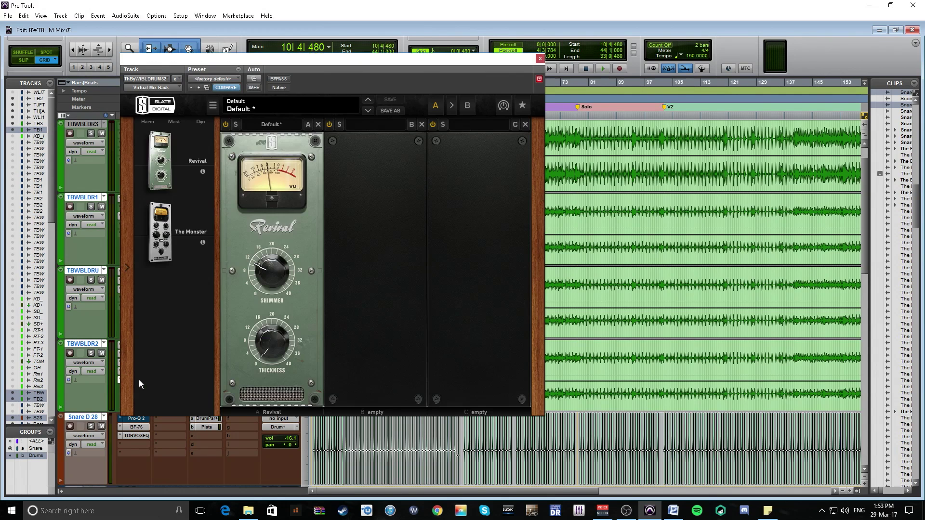
click(540, 59)
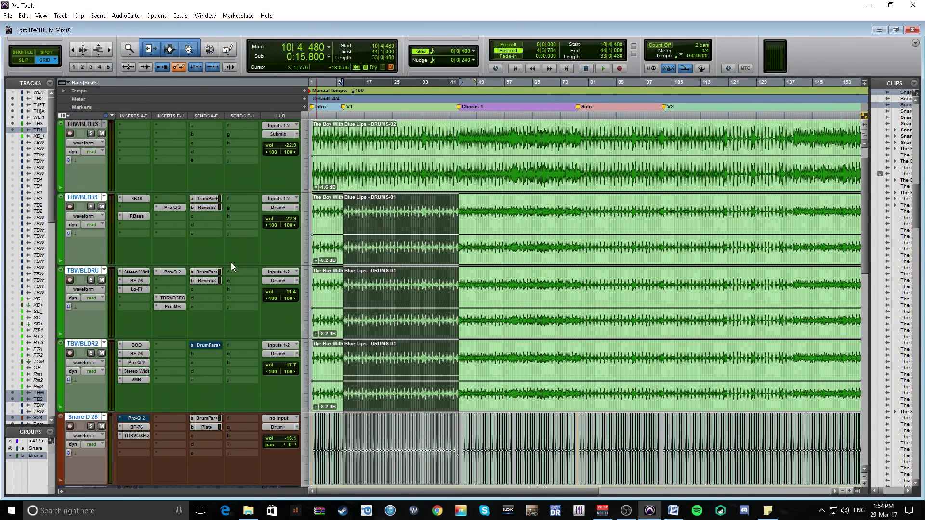
Show the BOD plug-in on TBWBLDR2, and the TDRVOSEQ and Pro-MB plug-ins on TBWBLDRU, leaving all plug-in windows closed.
click(143, 346)
click(335, 62)
click(174, 298)
click(171, 306)
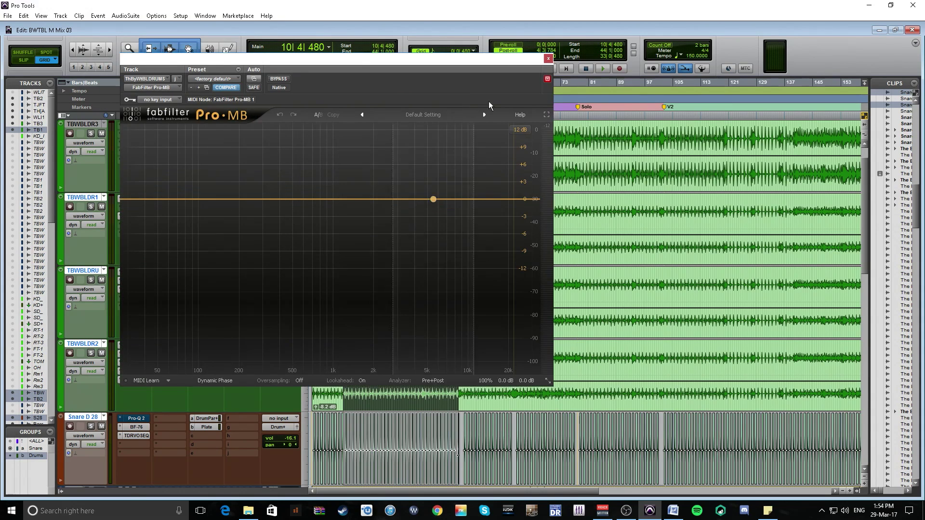
click(548, 59)
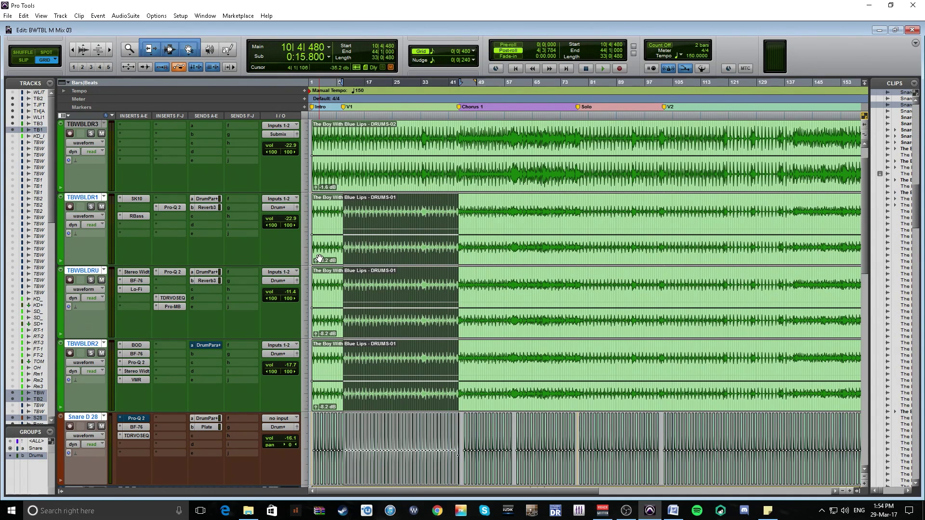
key(t)
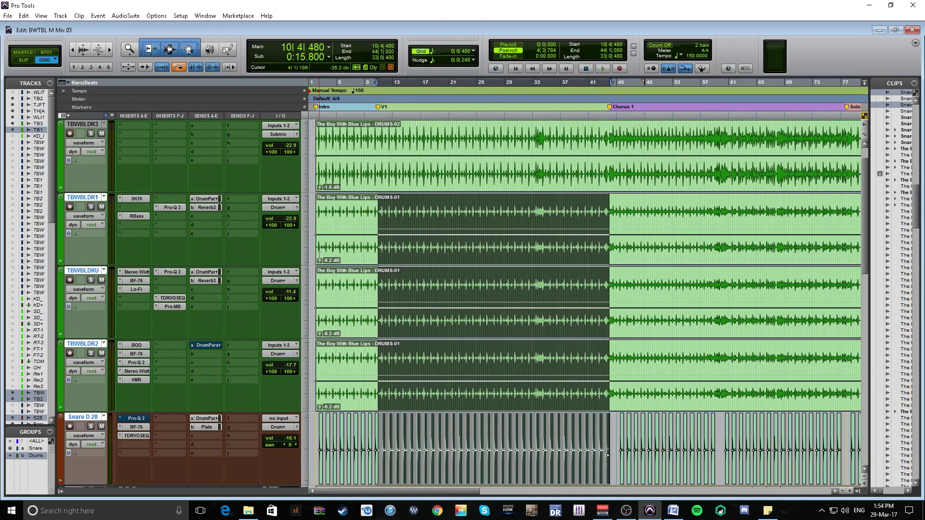
key(r)
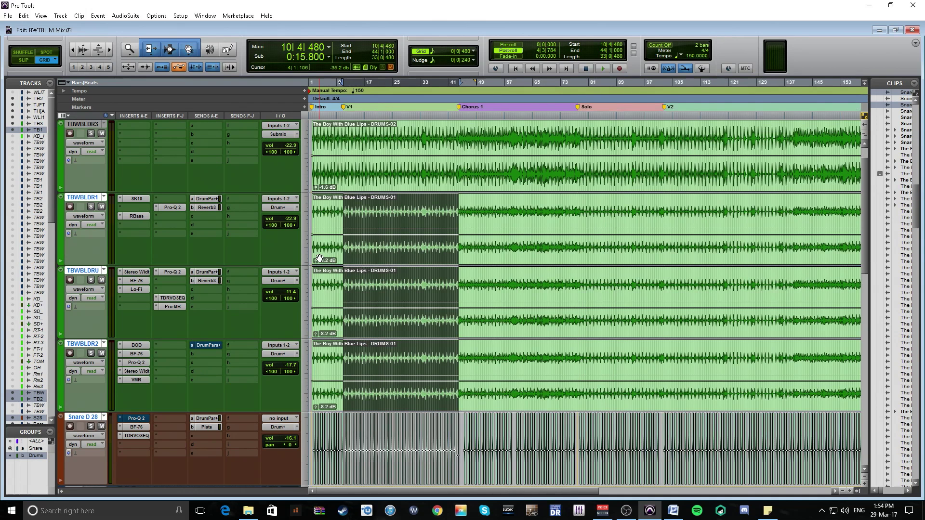